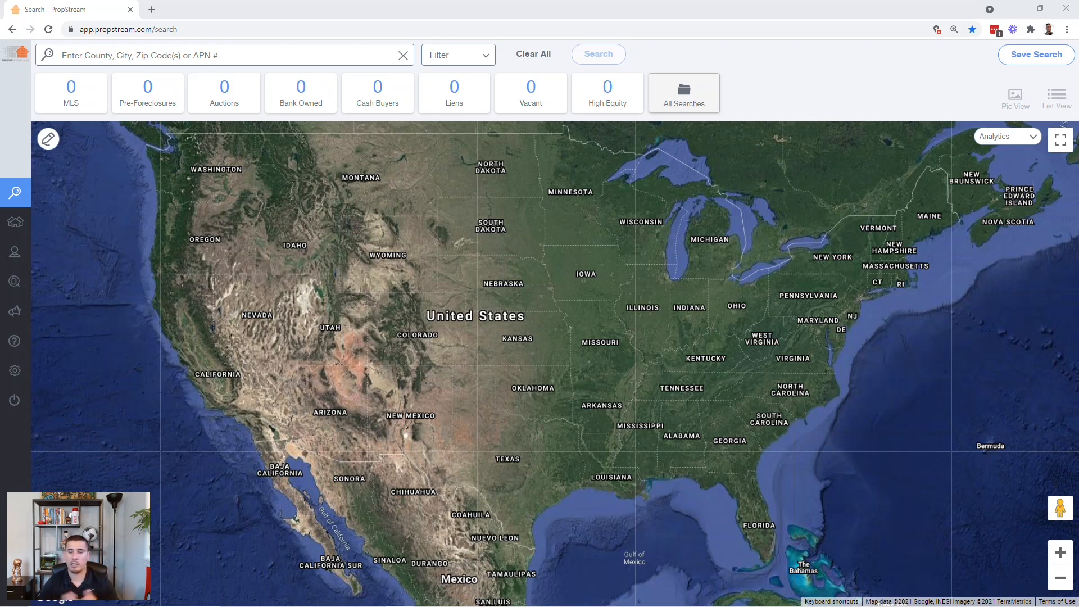
{"action": "left_click_drag", "start_coordinate": [743, 511], "coordinate": [645, 448]}
{"action": "scroll", "coordinate": [644, 448], "scroll_direction": "up", "scroll_amount": 2}
{"action": "scroll", "coordinate": [644, 448], "scroll_direction": "up", "scroll_amount": 3}
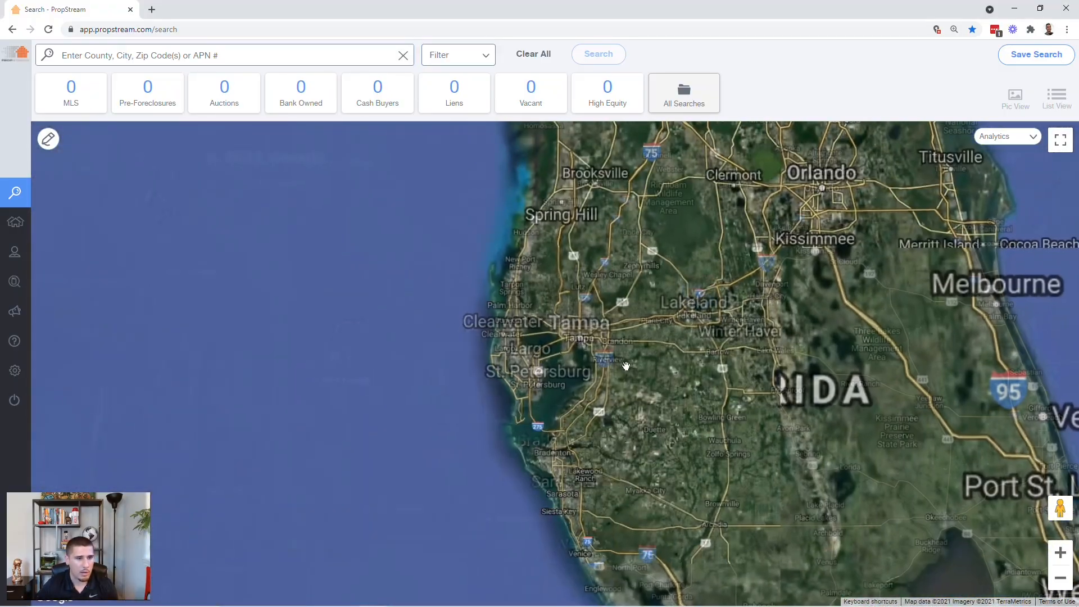
{"action": "scroll", "coordinate": [570, 436], "scroll_direction": "up", "scroll_amount": 3}
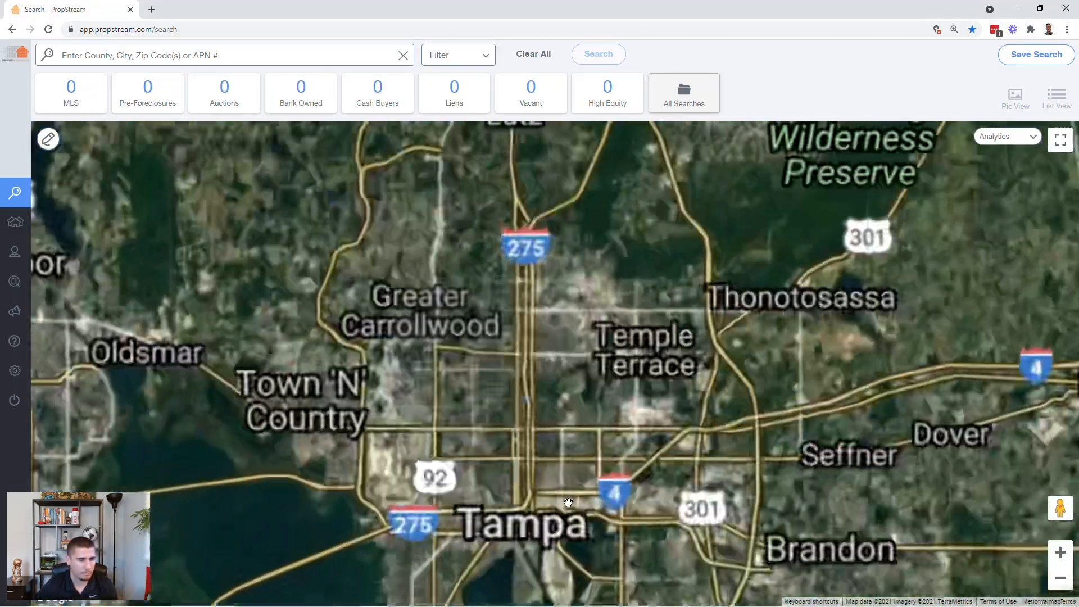
{"action": "scroll", "coordinate": [516, 462], "scroll_direction": "up", "scroll_amount": 1}
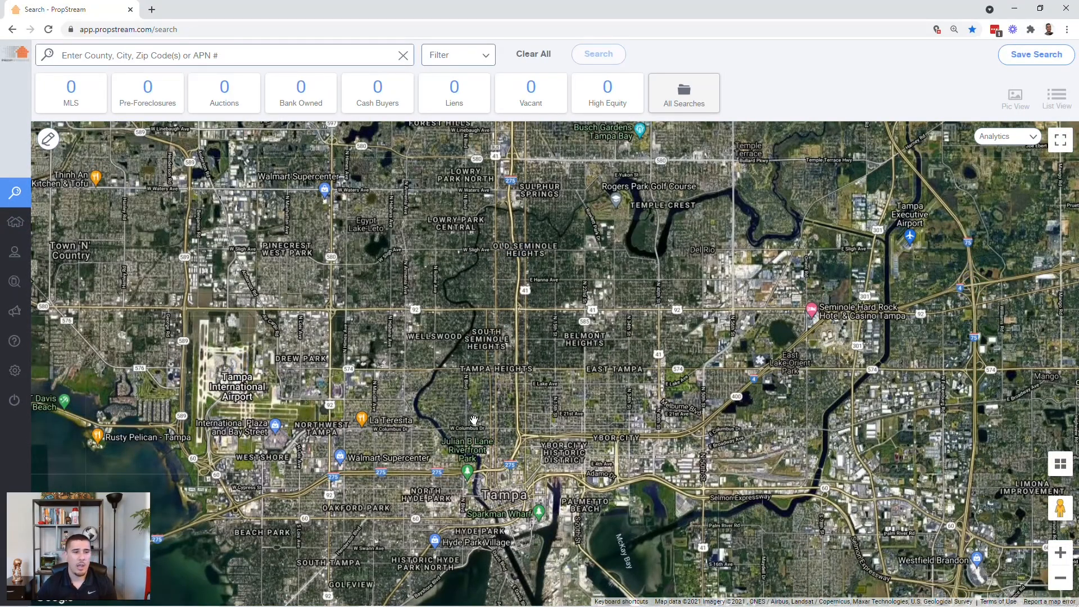
{"action": "scroll", "coordinate": [474, 421], "scroll_direction": "up", "scroll_amount": 3}
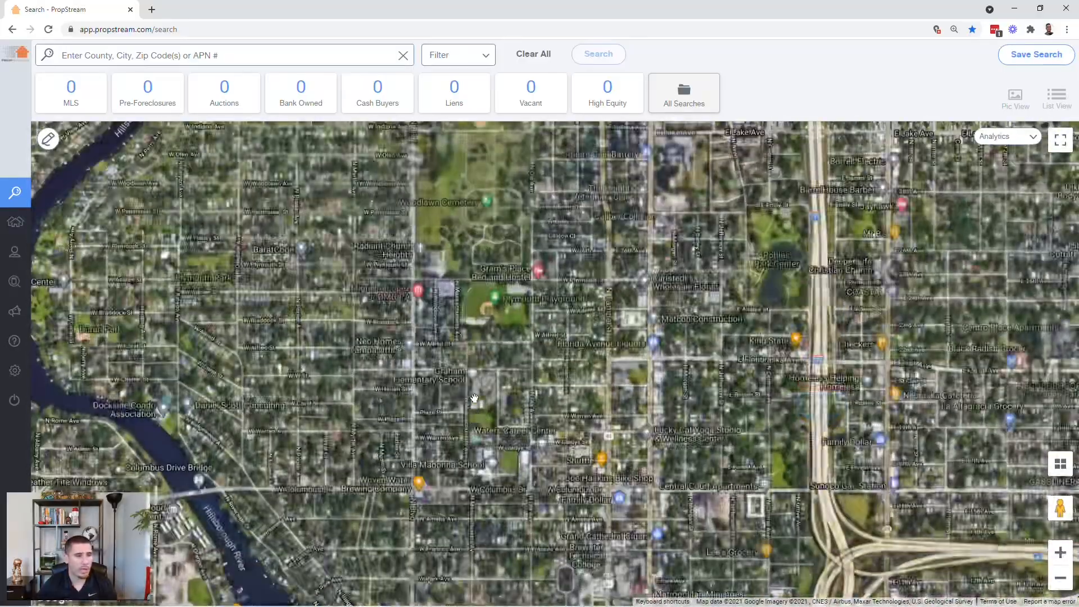
{"action": "left_click_drag", "start_coordinate": [324, 230], "coordinate": [310, 421]}
{"action": "scroll", "coordinate": [309, 421], "scroll_direction": "up", "scroll_amount": 2}
{"action": "scroll", "coordinate": [310, 421], "scroll_direction": "up", "scroll_amount": 1}
{"action": "left_click_drag", "start_coordinate": [346, 458], "coordinate": [419, 498]}
{"action": "left_click", "coordinate": [590, 313]}
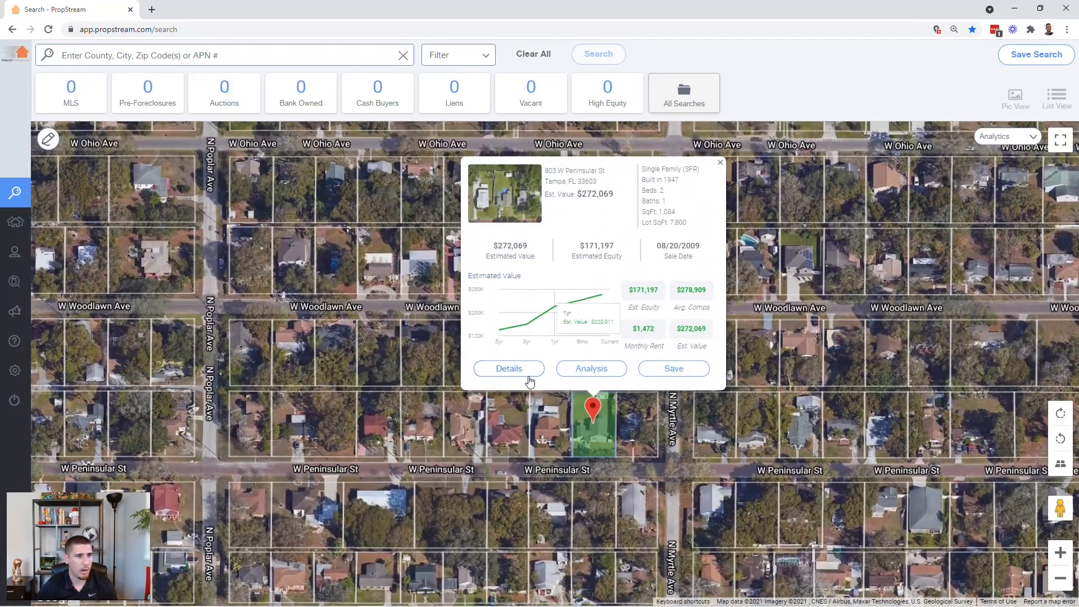
- Open the subject's full record and highlight its 7,800 lot size and RS-60 zoning
{"action": "left_click", "coordinate": [529, 377]}
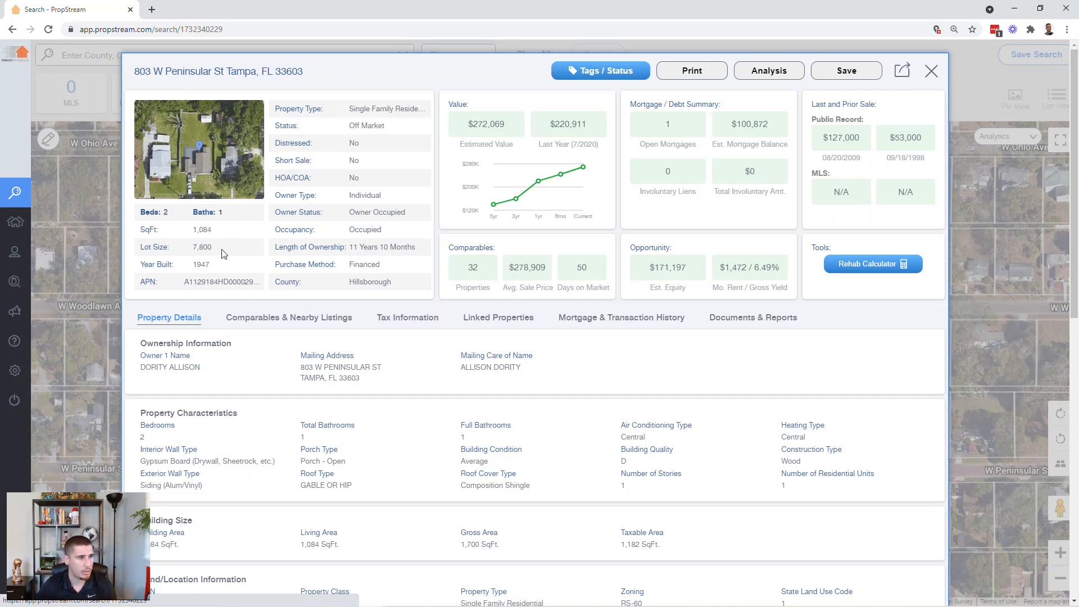
{"action": "double_click", "coordinate": [202, 247]}
{"action": "scroll", "coordinate": [525, 457], "scroll_direction": "down", "scroll_amount": 2}
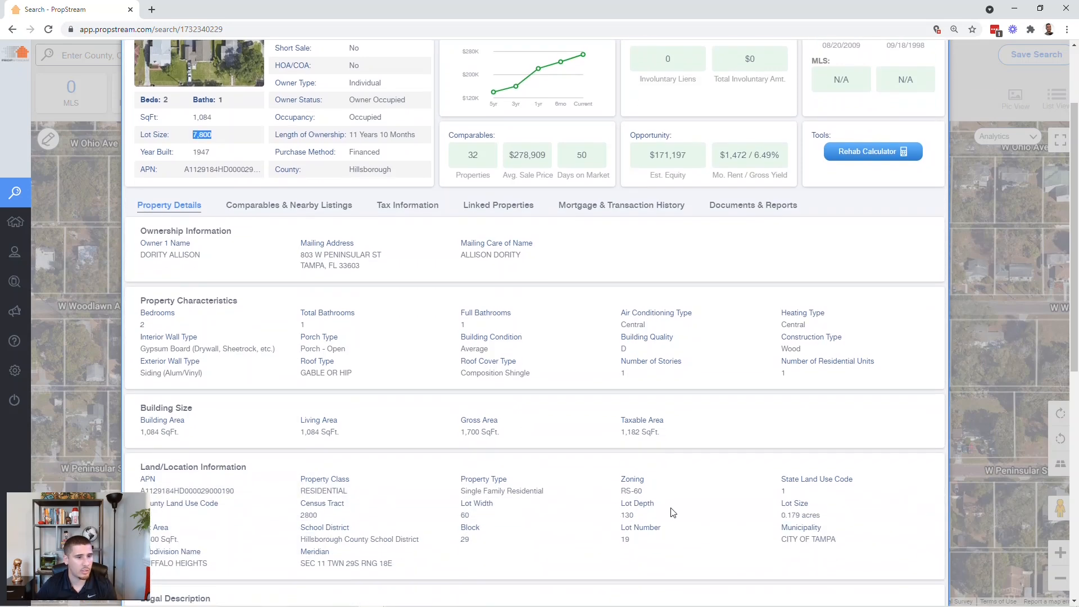
{"action": "left_click_drag", "start_coordinate": [649, 494], "coordinate": [620, 495]}
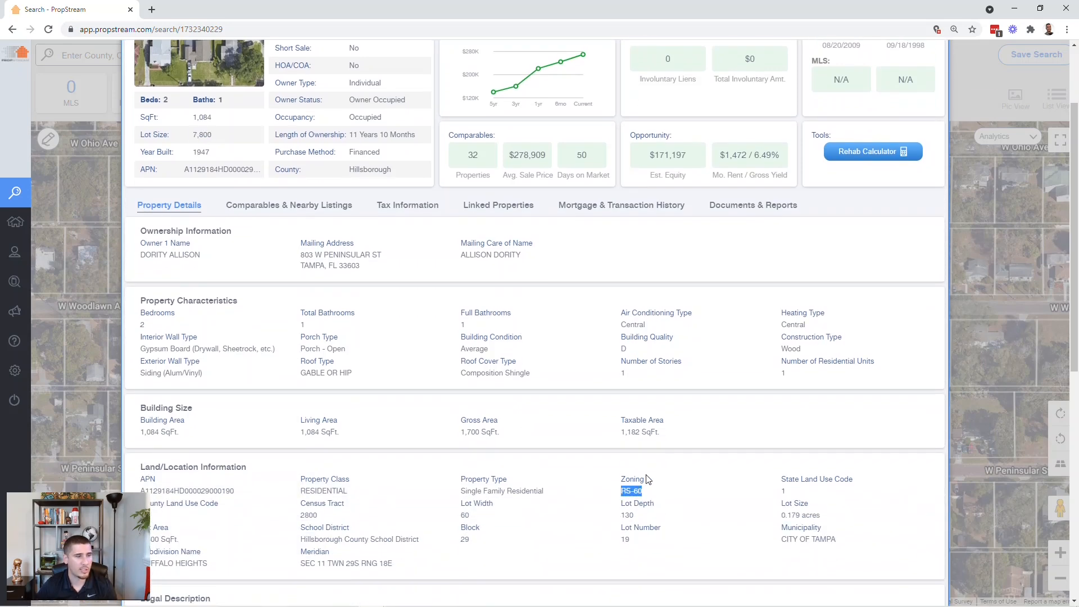
{"action": "scroll", "coordinate": [213, 285], "scroll_direction": "up", "scroll_amount": 2}
{"action": "left_click_drag", "start_coordinate": [221, 250], "coordinate": [188, 250]}
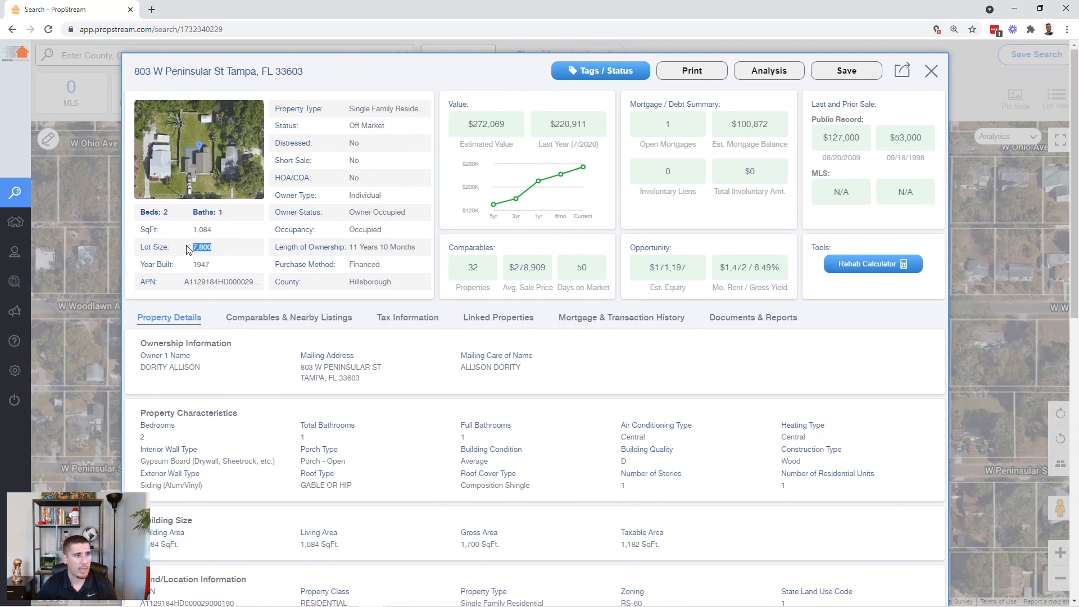
- Show Comparables & Nearby Listings: 32 comps averaging $278,909 and $245/sq ft, with table and map
{"action": "left_click", "coordinate": [287, 319]}
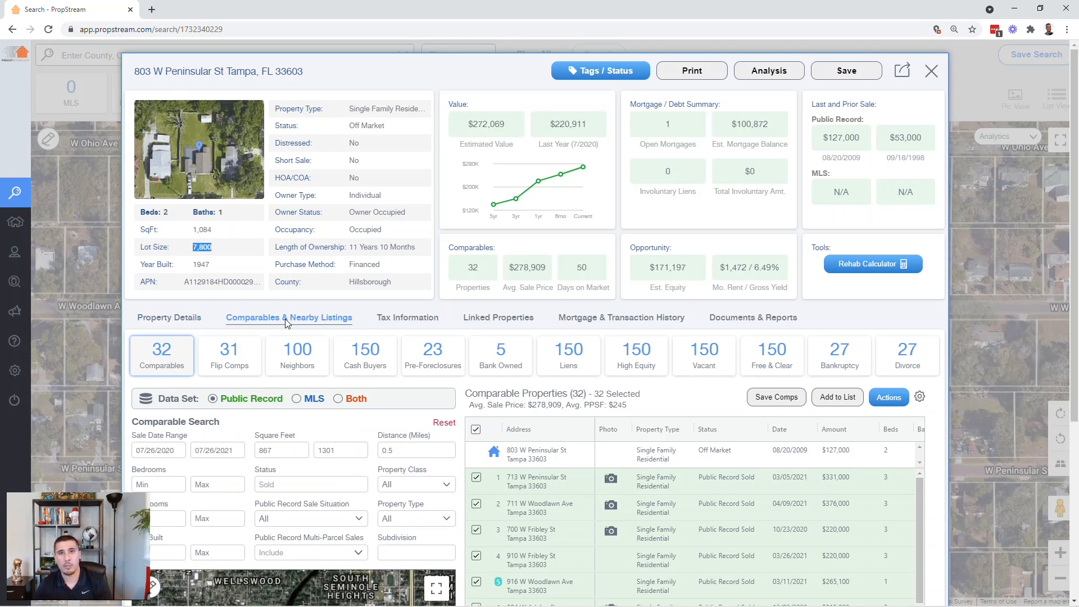
{"action": "scroll", "coordinate": [289, 348], "scroll_direction": "down", "scroll_amount": 2}
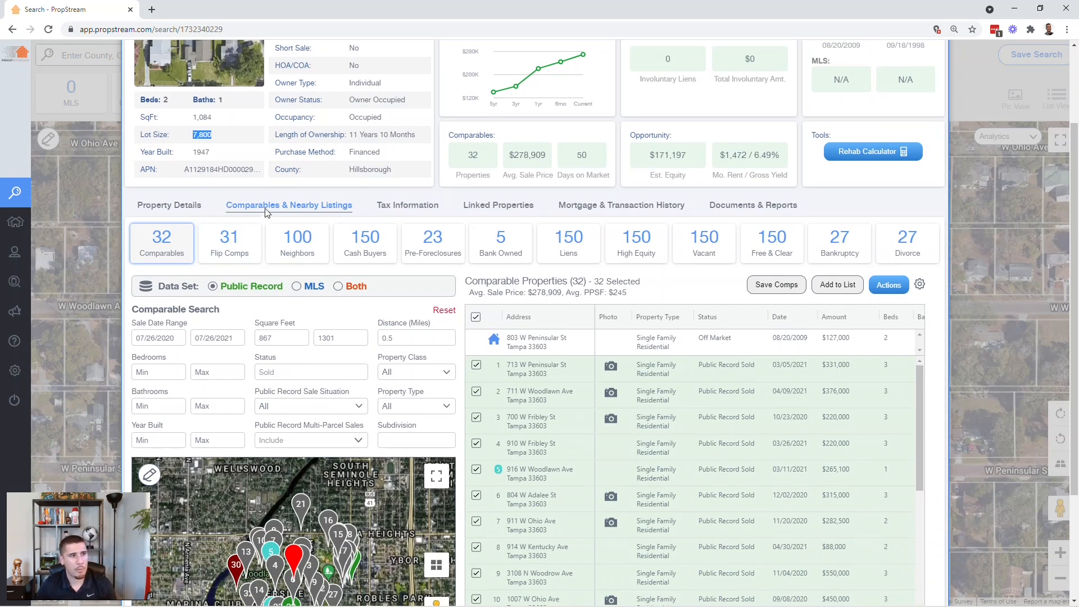
{"action": "scroll", "coordinate": [384, 401], "scroll_direction": "down", "scroll_amount": 3}
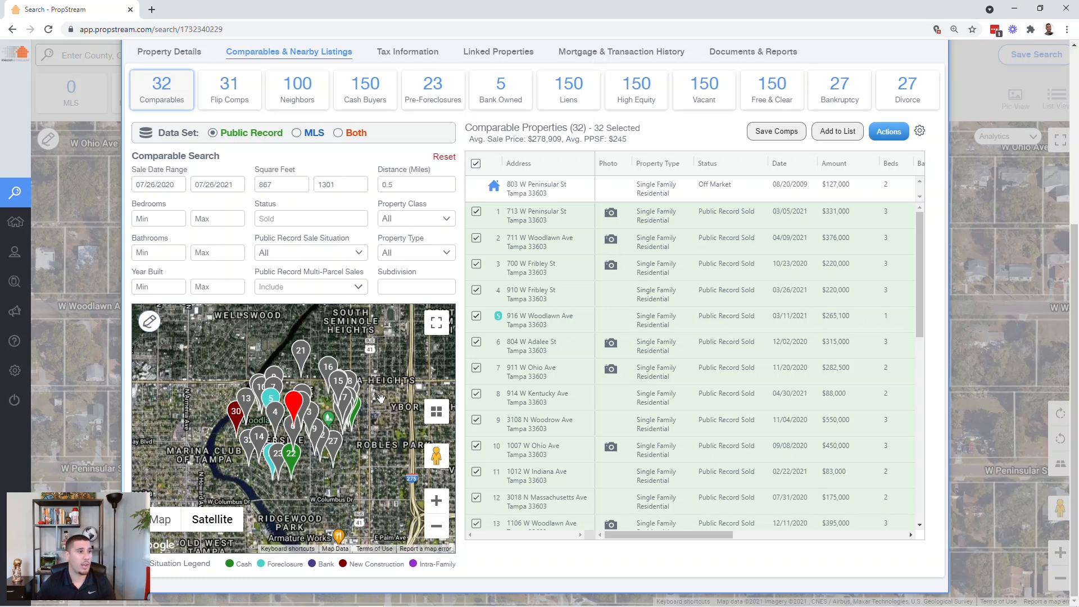
- Clear the square-feet min/max, set minimum year built to 2017, and enlarge the comps map
{"action": "double_click", "coordinate": [271, 185]}
{"action": "key", "text": "BackSpace"}
{"action": "double_click", "coordinate": [338, 185]}
{"action": "key", "text": "BackSpace"}
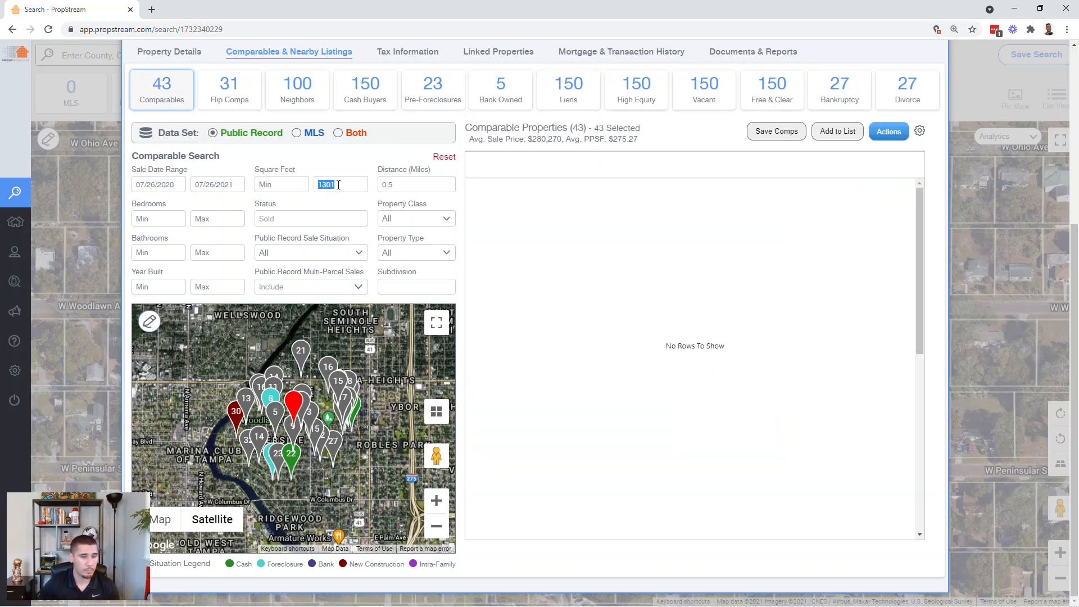
{"action": "left_click", "coordinate": [144, 287]}
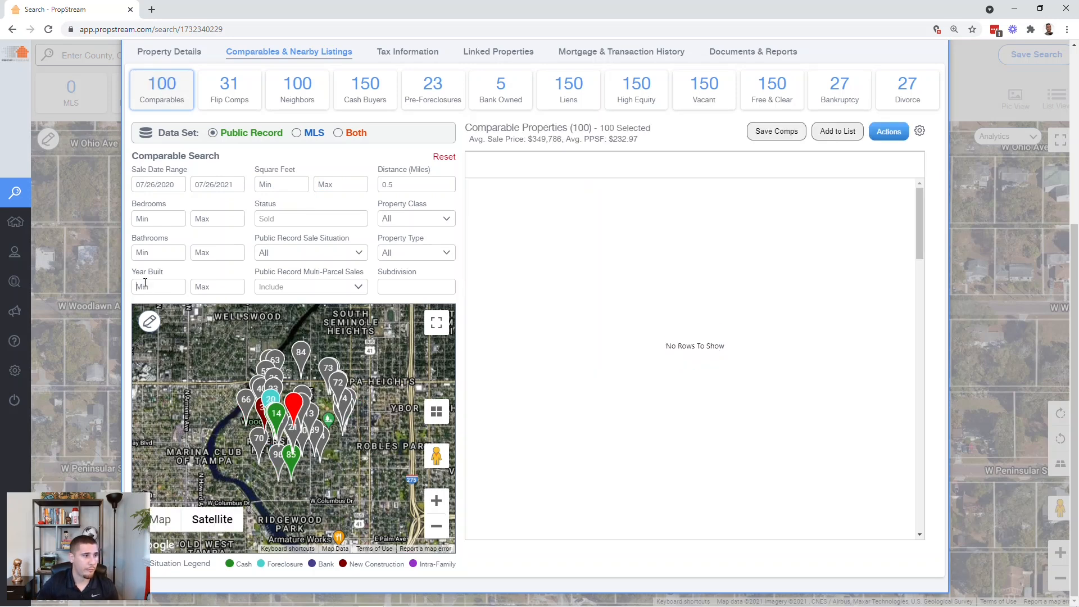
{"action": "type", "text": "2017"}
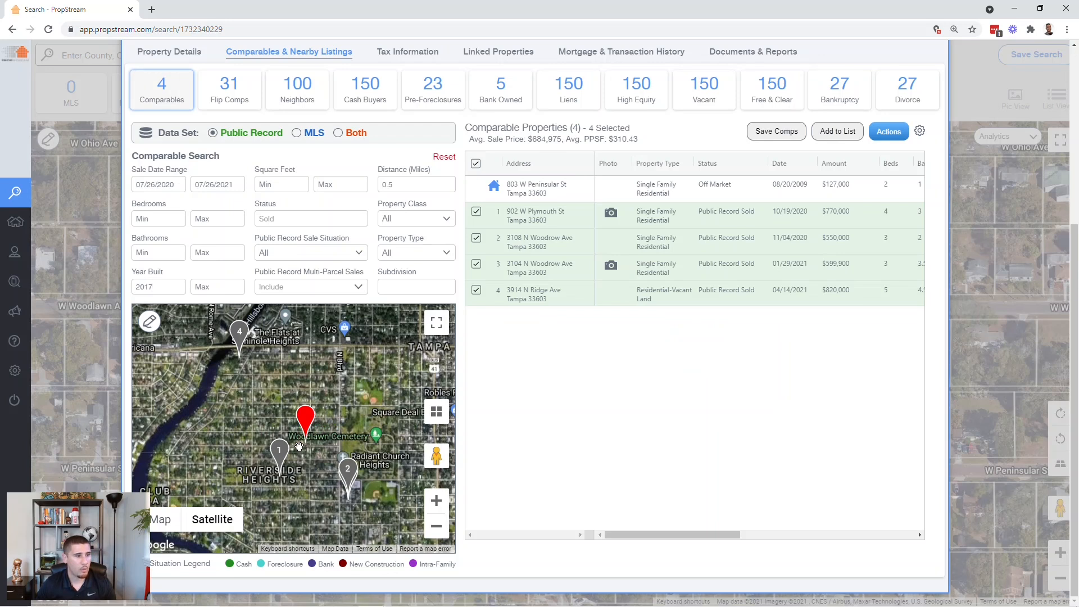
{"action": "left_click_drag", "start_coordinate": [306, 471], "coordinate": [289, 454]}
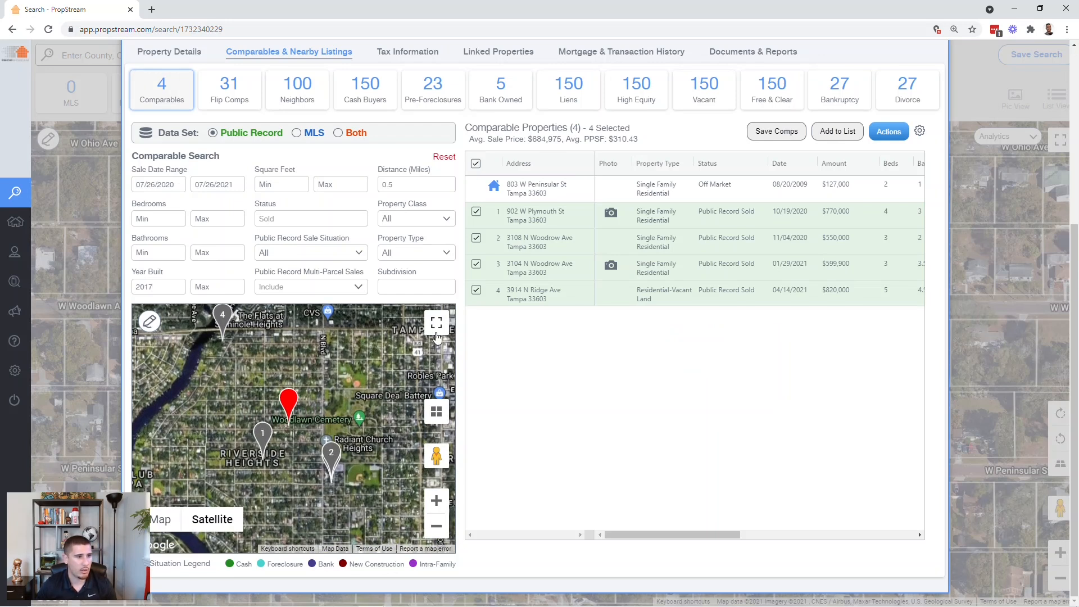
{"action": "left_click", "coordinate": [436, 325]}
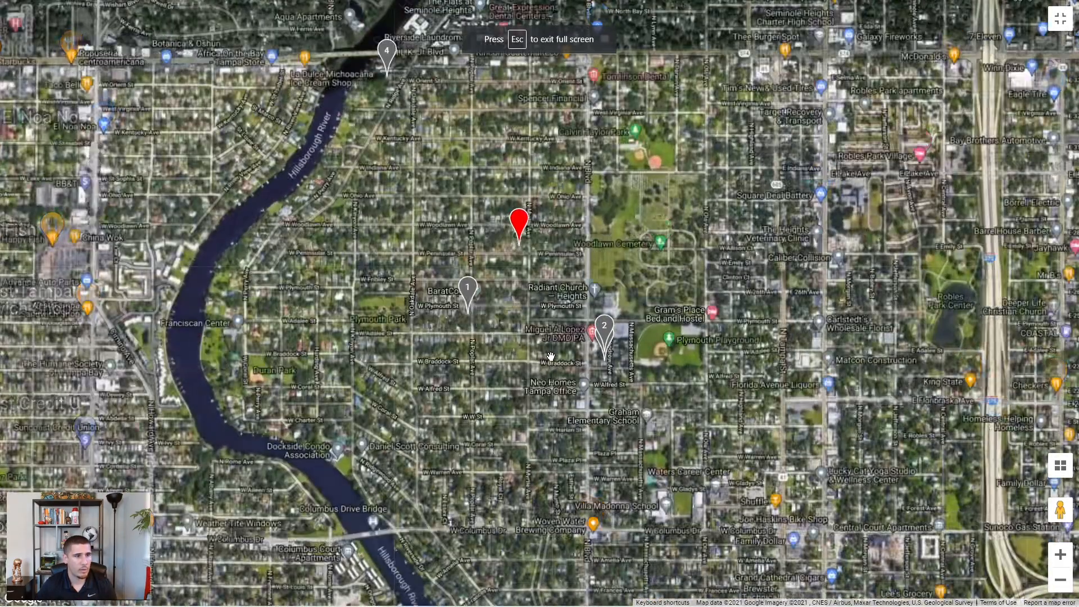
- Survey the four comp pins near W Orient St and the Hillsborough River, then exit full screen
{"action": "scroll", "coordinate": [551, 357], "scroll_direction": "up", "scroll_amount": 2}
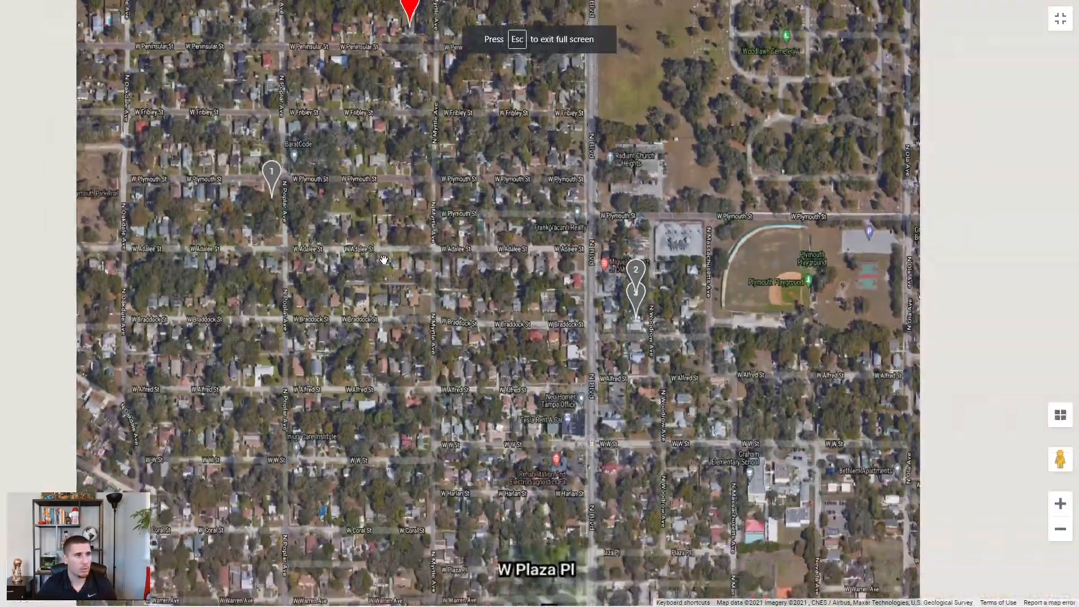
{"action": "left_click_drag", "start_coordinate": [396, 260], "coordinate": [455, 513]}
{"action": "left_click_drag", "start_coordinate": [170, 223], "coordinate": [326, 326]}
{"action": "scroll", "coordinate": [326, 327], "scroll_direction": "down", "scroll_amount": 2}
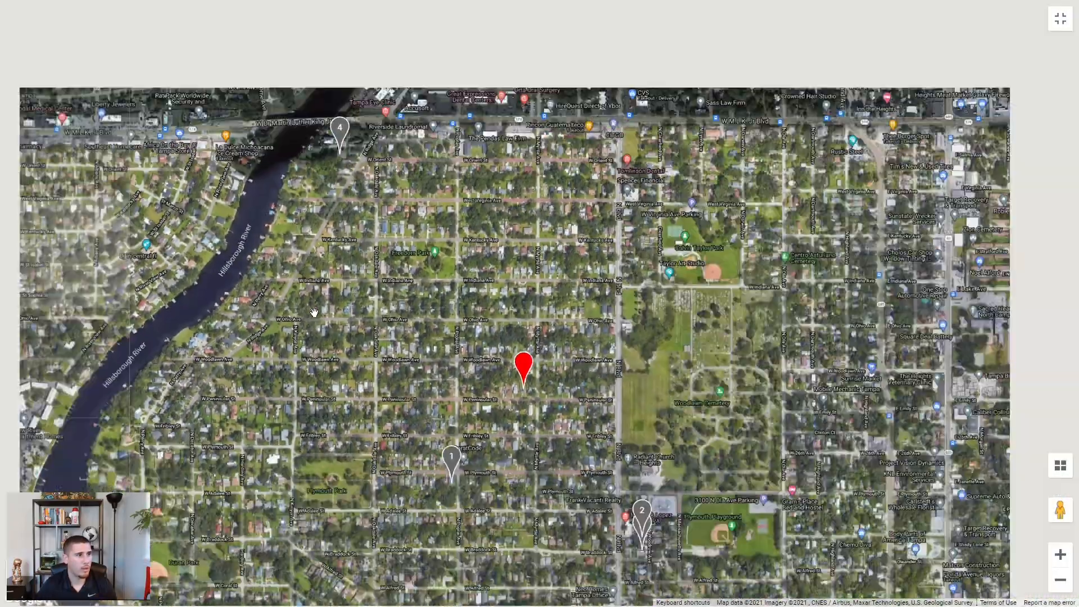
{"action": "scroll", "coordinate": [326, 327], "scroll_direction": "up", "scroll_amount": 2}
{"action": "left_click_drag", "start_coordinate": [341, 130], "coordinate": [352, 264]}
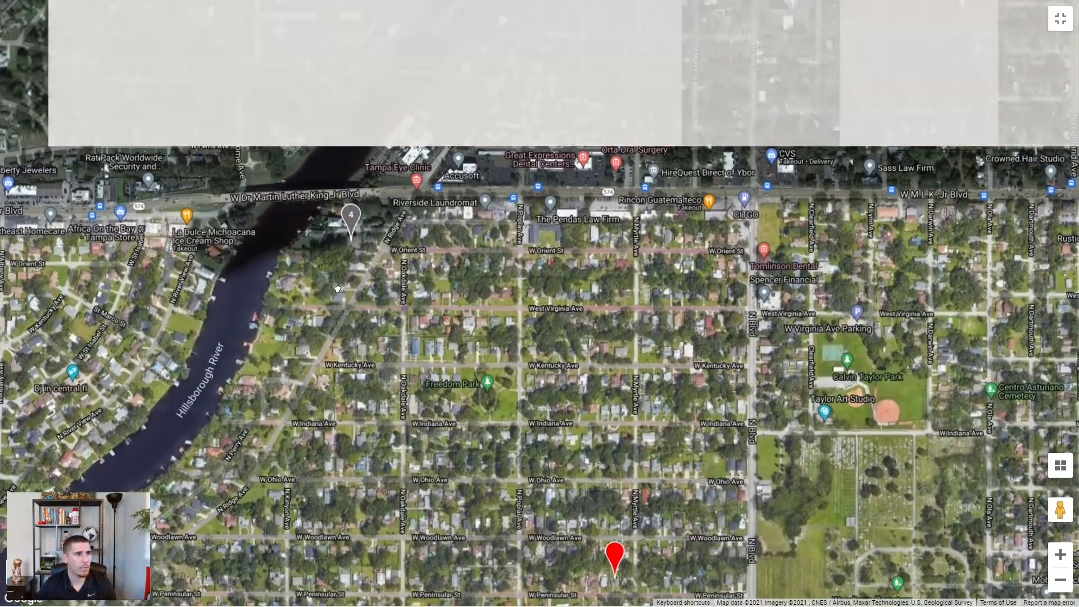
{"action": "scroll", "coordinate": [381, 268], "scroll_direction": "up", "scroll_amount": 3}
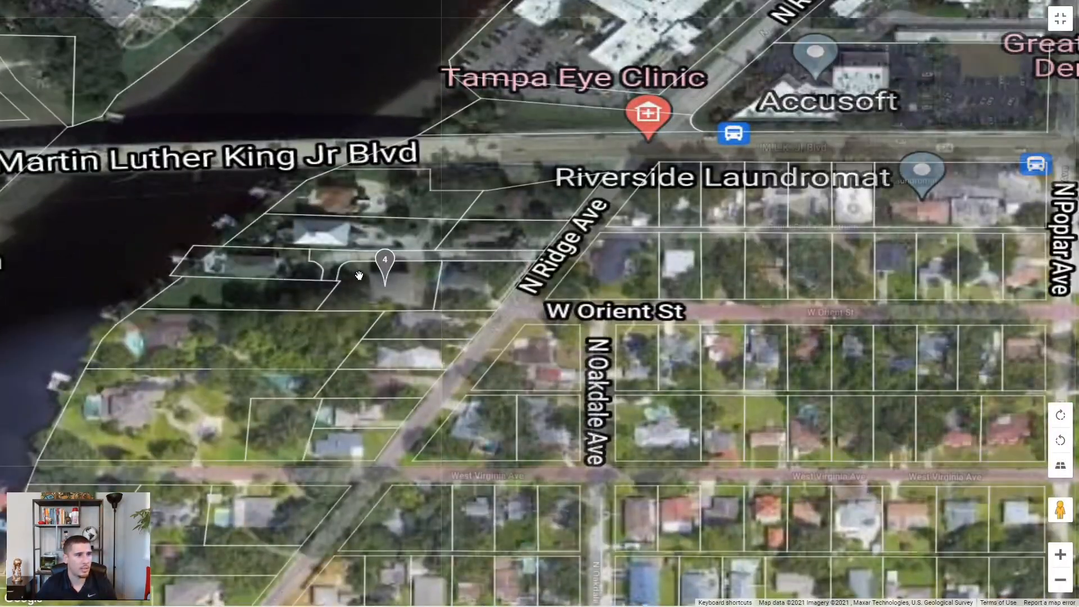
{"action": "scroll", "coordinate": [382, 284], "scroll_direction": "down", "scroll_amount": 2}
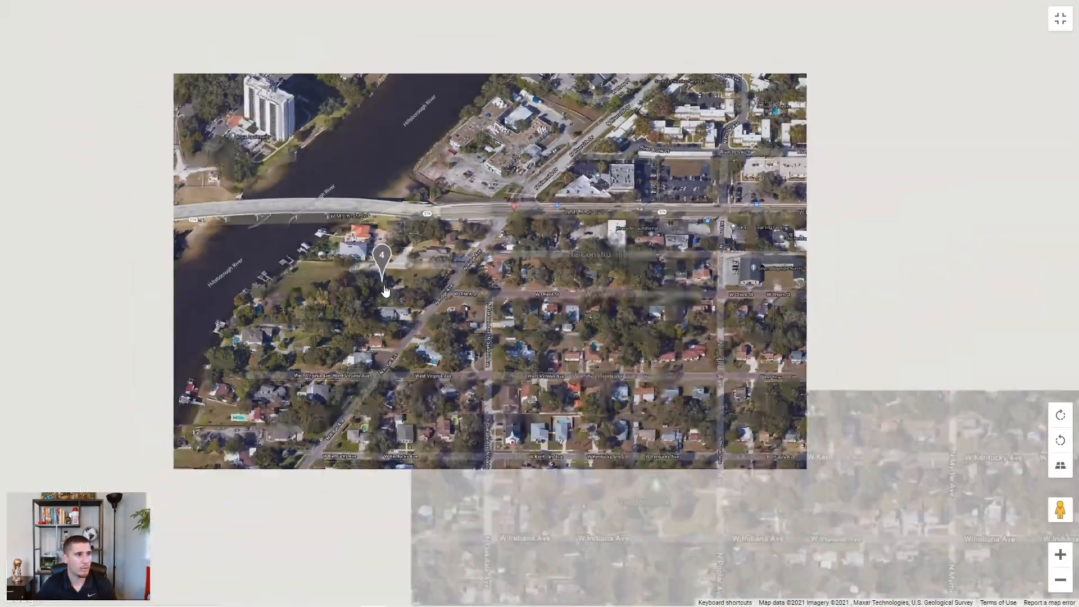
{"action": "left_click_drag", "start_coordinate": [549, 417], "coordinate": [392, 350]}
{"action": "left_click_drag", "start_coordinate": [433, 449], "coordinate": [403, 331]}
{"action": "left_click_drag", "start_coordinate": [430, 455], "coordinate": [411, 412]}
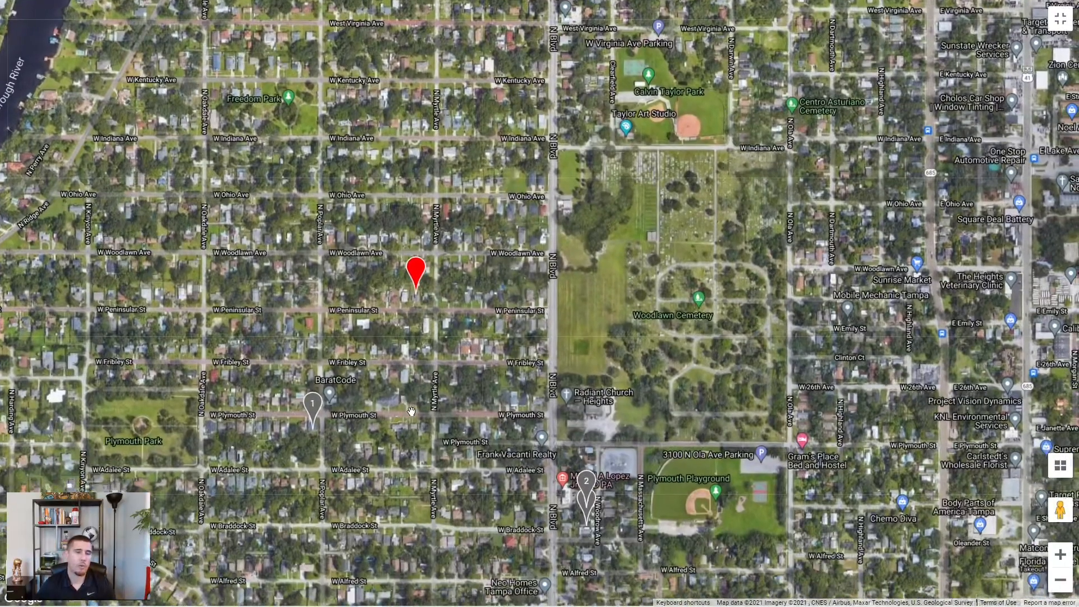
{"action": "left_click_drag", "start_coordinate": [491, 396], "coordinate": [569, 395]}
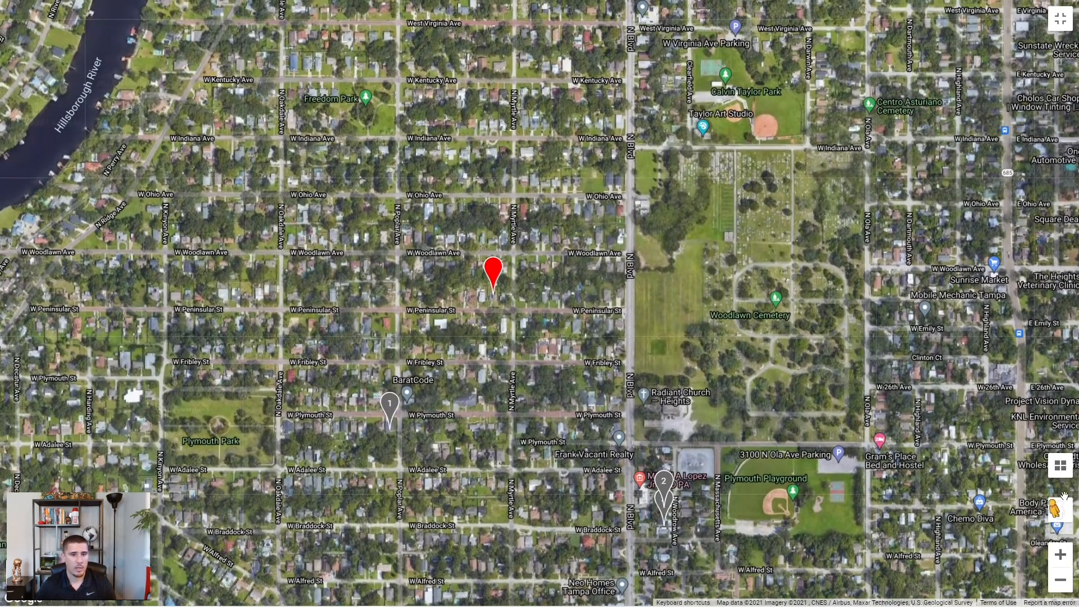
{"action": "left_click", "coordinate": [537, 44]}
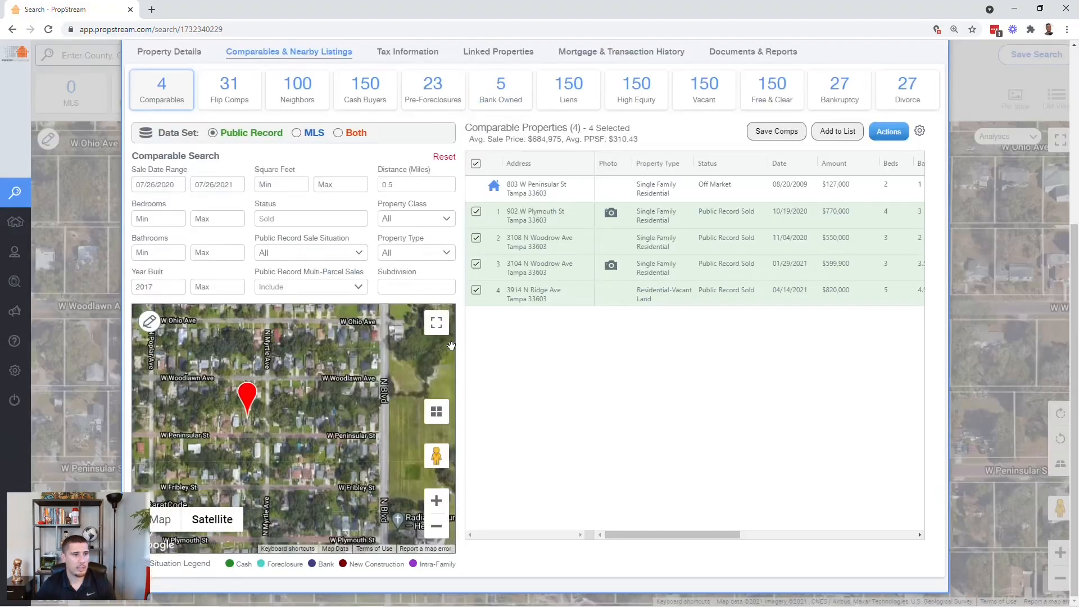
- Recheck the subject's 7,800 lot size and RS-60 zoning in Property Details
{"action": "left_click_drag", "start_coordinate": [210, 469], "coordinate": [347, 420]}
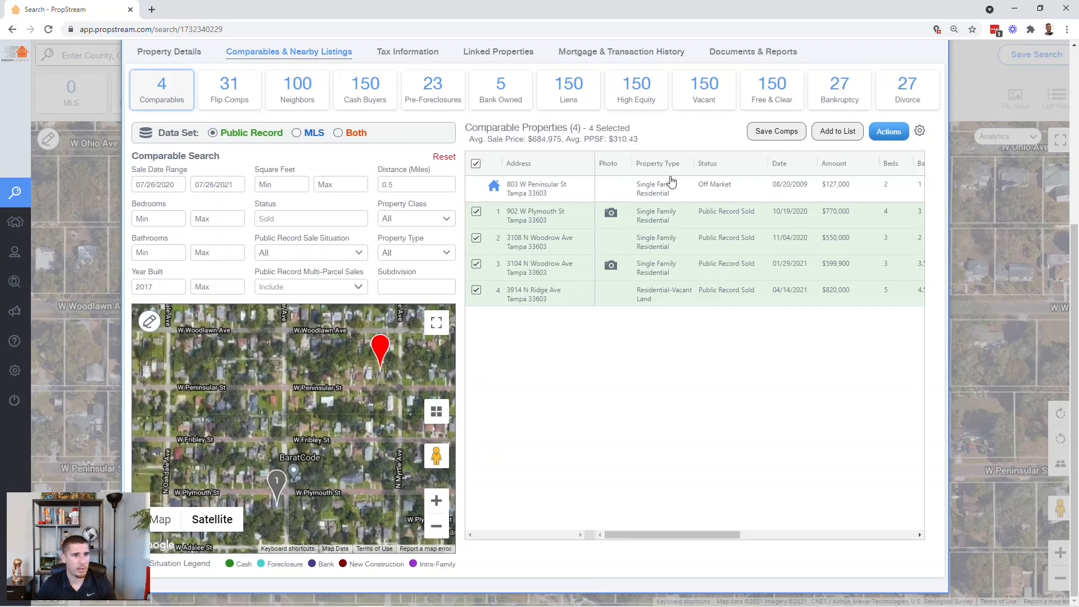
{"action": "left_click", "coordinate": [712, 218]}
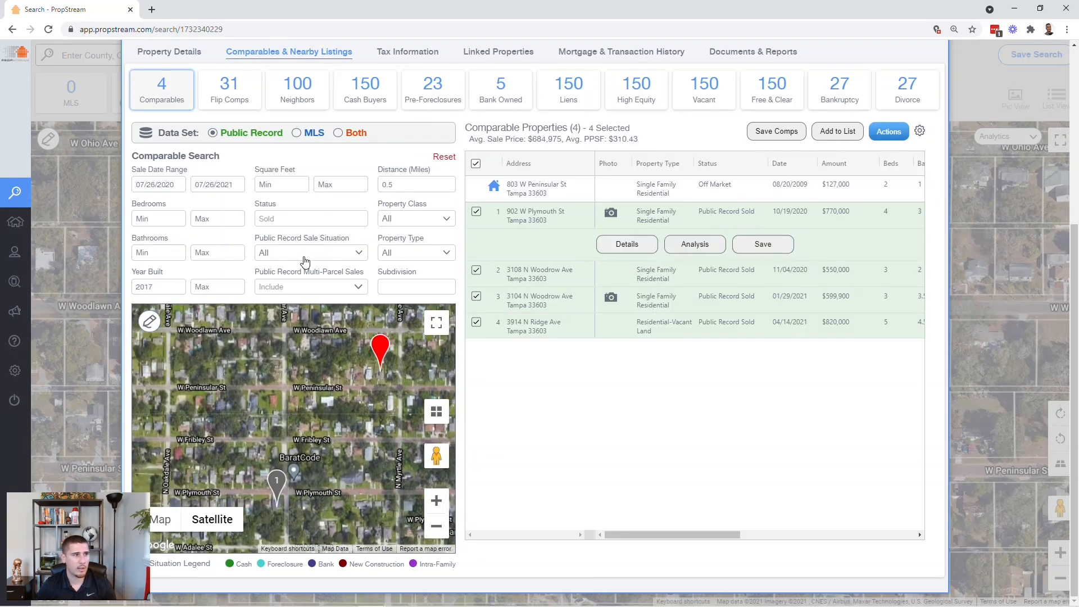
{"action": "scroll", "coordinate": [309, 261], "scroll_direction": "up", "scroll_amount": 5}
{"action": "left_click_drag", "start_coordinate": [213, 248], "coordinate": [195, 247]}
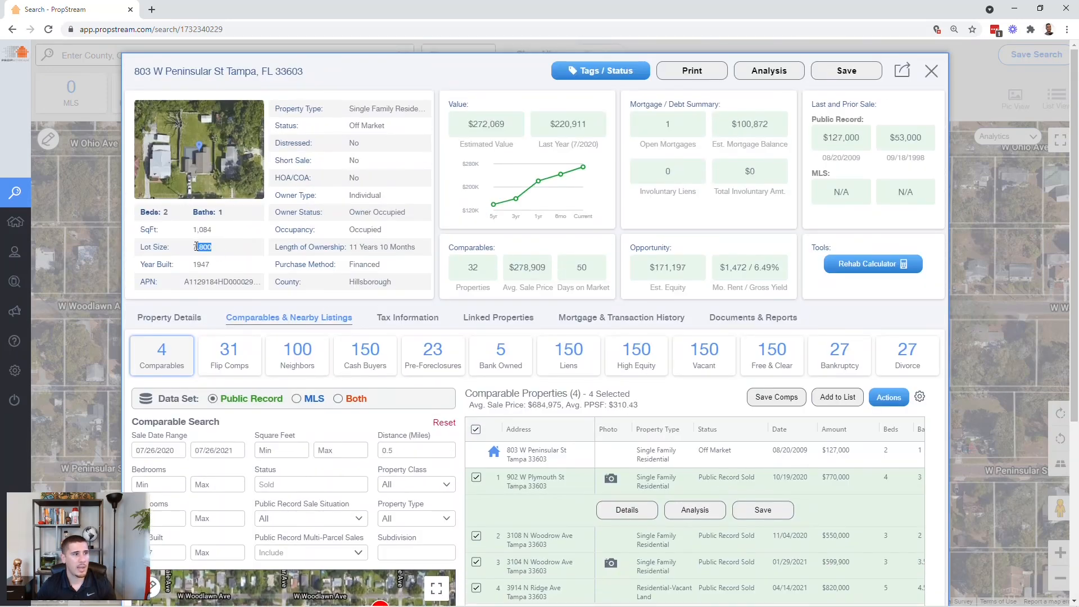
{"action": "left_click", "coordinate": [188, 319]}
{"action": "scroll", "coordinate": [524, 399], "scroll_direction": "down", "scroll_amount": 5}
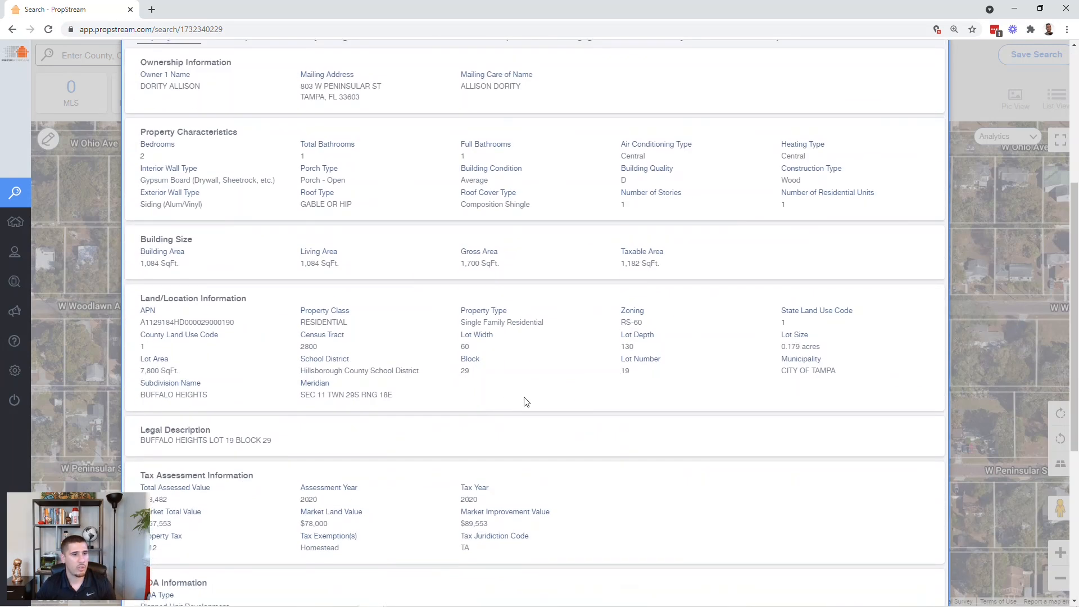
{"action": "left_click_drag", "start_coordinate": [643, 324], "coordinate": [613, 328]}
{"action": "left_click", "coordinate": [637, 320]}
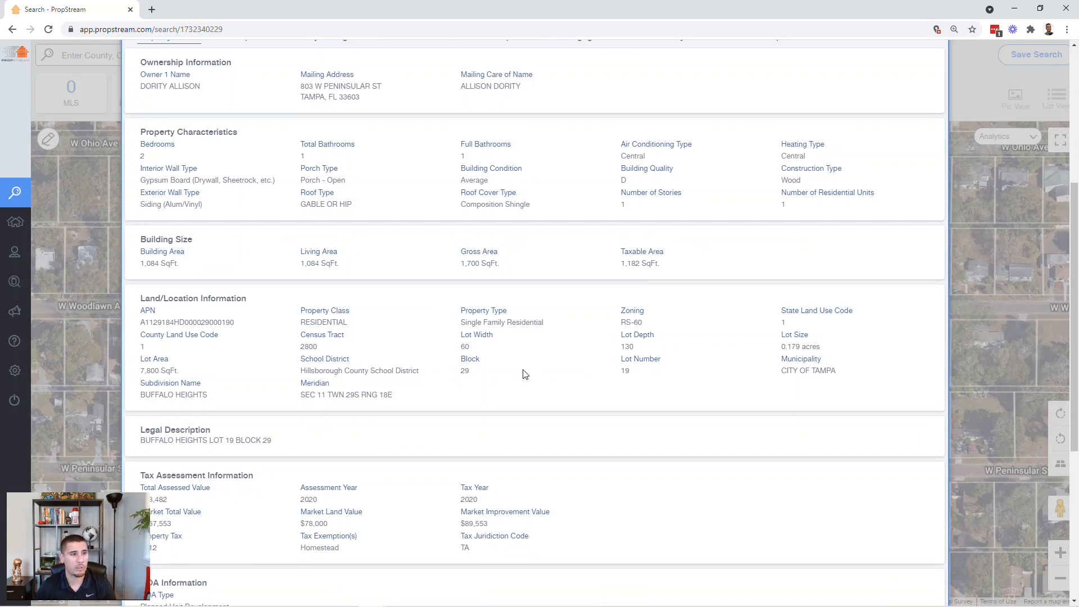
{"action": "scroll", "coordinate": [522, 375], "scroll_direction": "up", "scroll_amount": 5}
{"action": "left_click", "coordinate": [322, 318]}
{"action": "scroll", "coordinate": [549, 466], "scroll_direction": "down", "scroll_amount": 4}
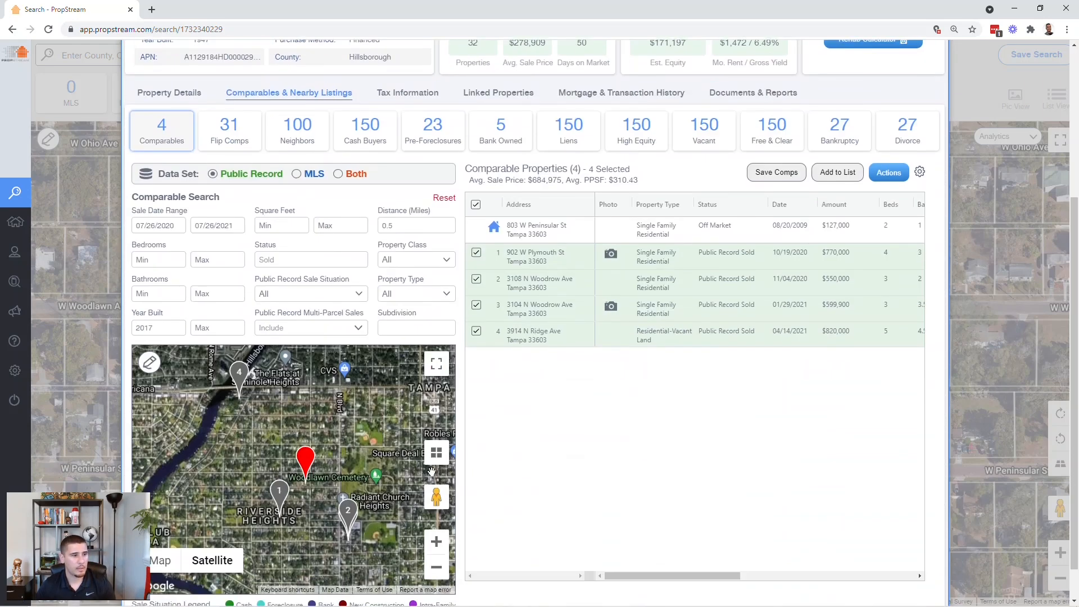
{"action": "left_click", "coordinate": [543, 255]}
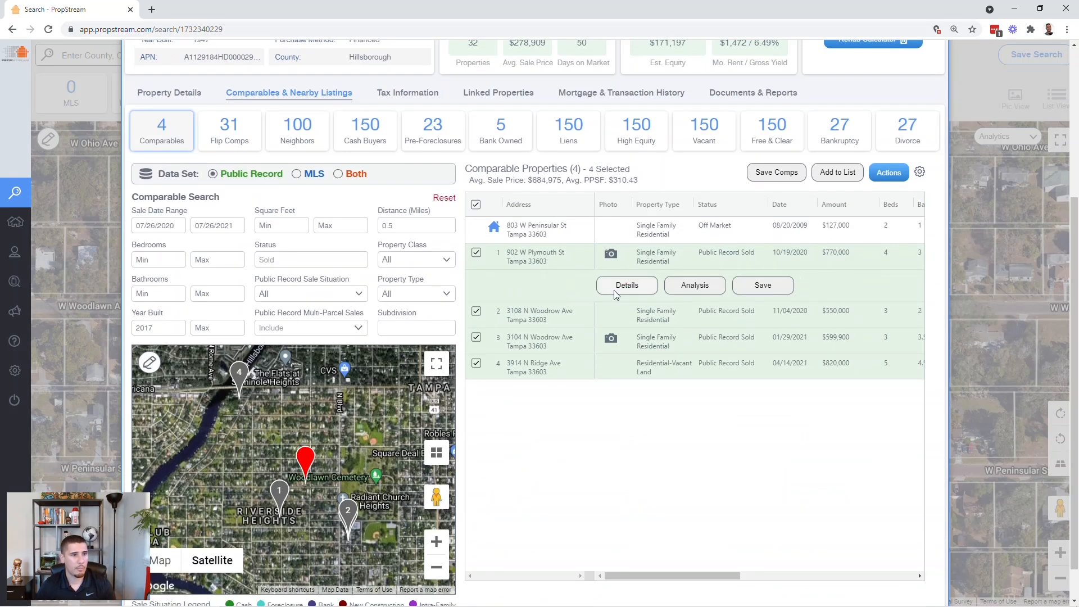
{"action": "left_click", "coordinate": [615, 295]}
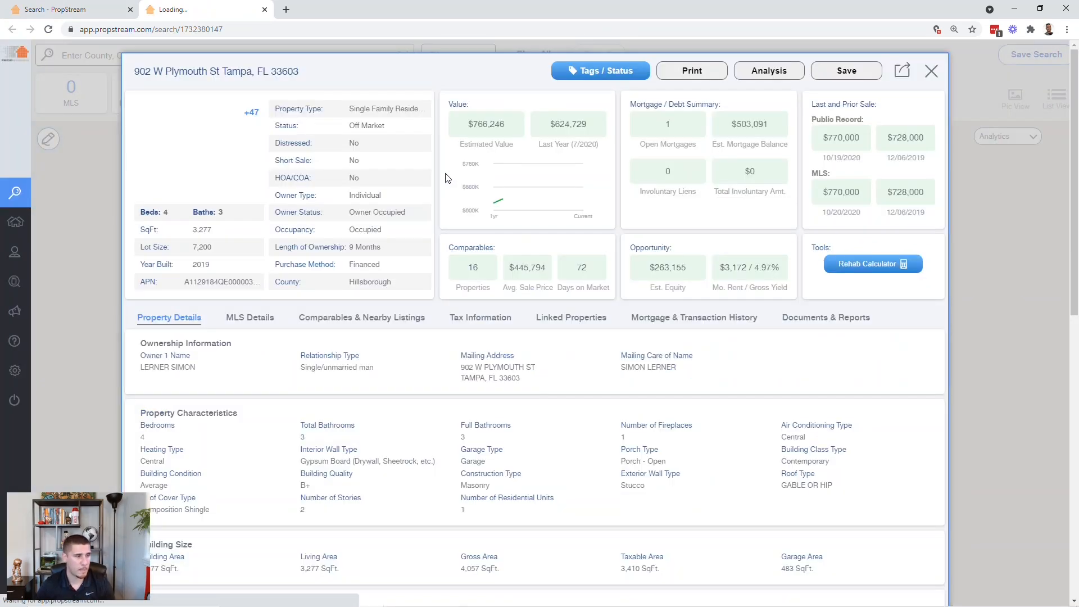
{"action": "left_click_drag", "start_coordinate": [215, 253], "coordinate": [188, 249]}
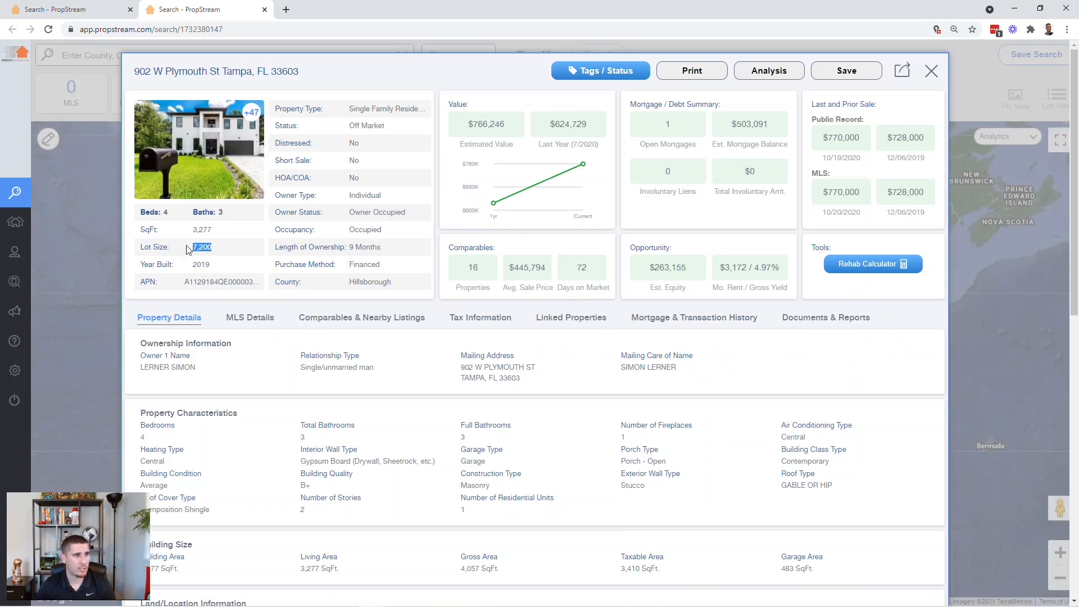
{"action": "scroll", "coordinate": [607, 402], "scroll_direction": "down", "scroll_amount": 3}
{"action": "left_click_drag", "start_coordinate": [647, 460], "coordinate": [627, 456]}
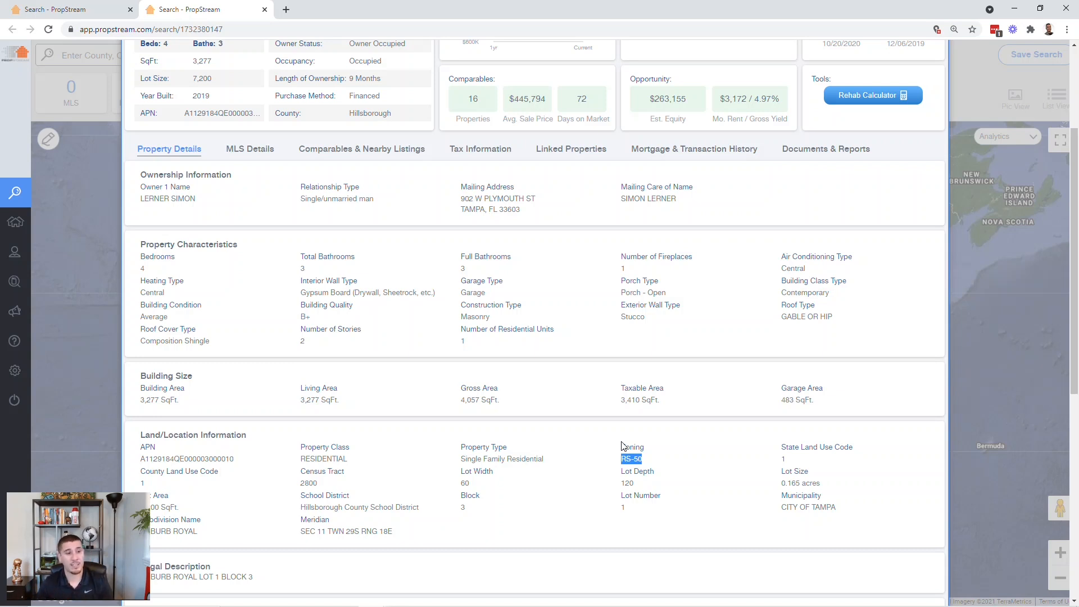
{"action": "scroll", "coordinate": [596, 371], "scroll_direction": "up", "scroll_amount": 2}
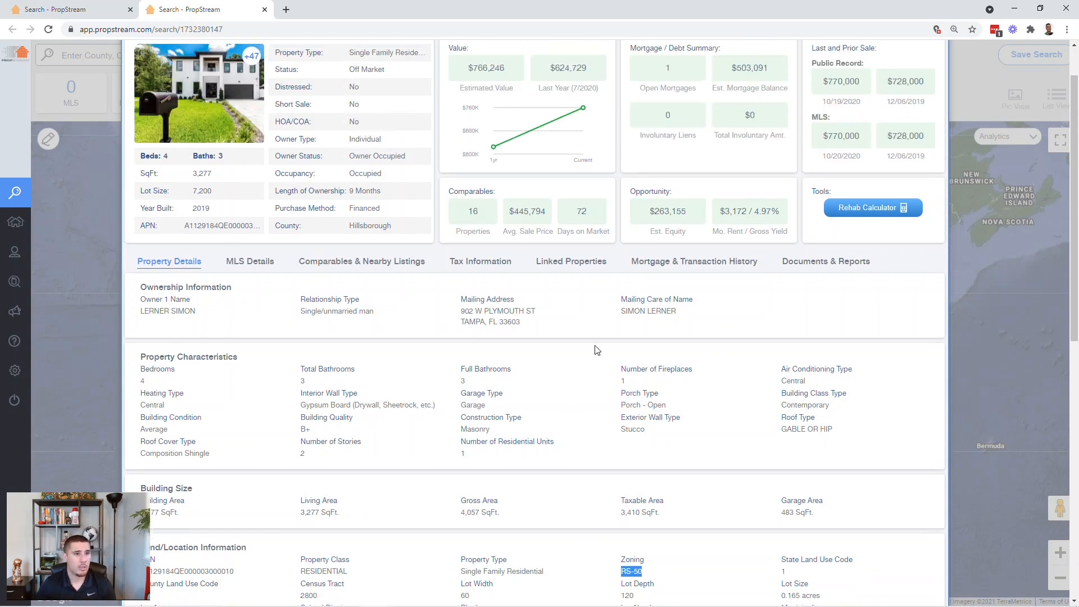
{"action": "left_click", "coordinate": [664, 263]}
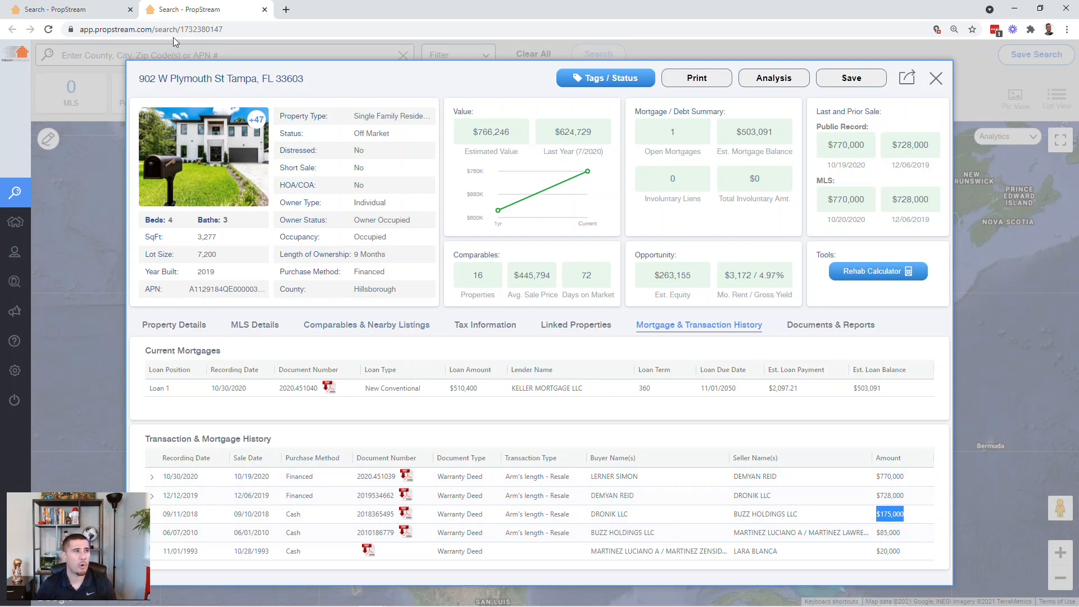
{"action": "left_click", "coordinate": [79, 10]}
{"action": "scroll", "coordinate": [201, 240], "scroll_direction": "up", "scroll_amount": 4}
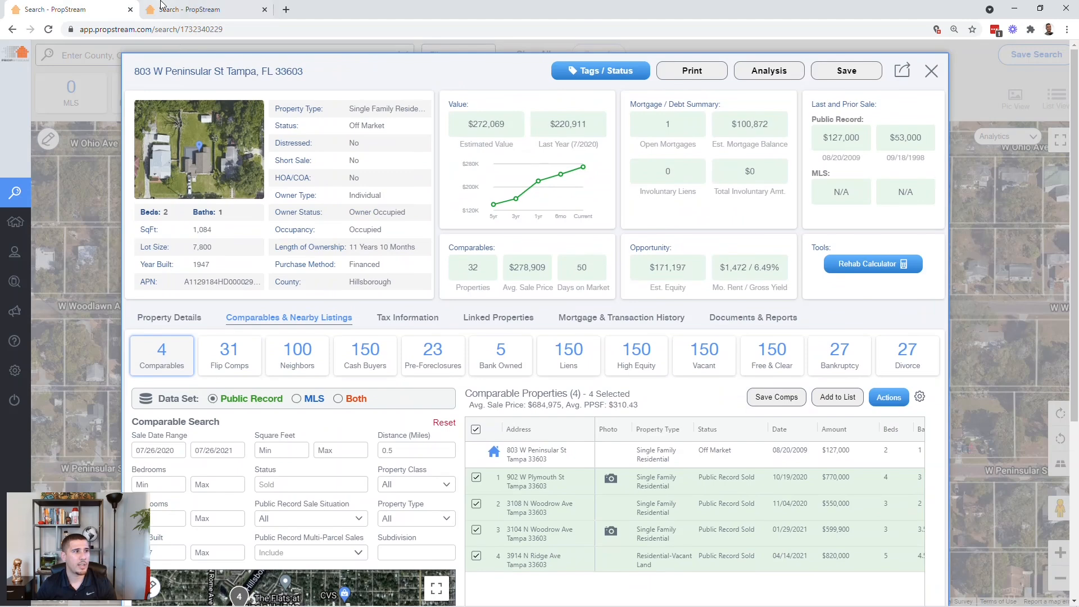
{"action": "key", "text": "ctrl+Tab"}
{"action": "left_click", "coordinate": [85, 9]}
{"action": "left_click", "coordinate": [225, 10]}
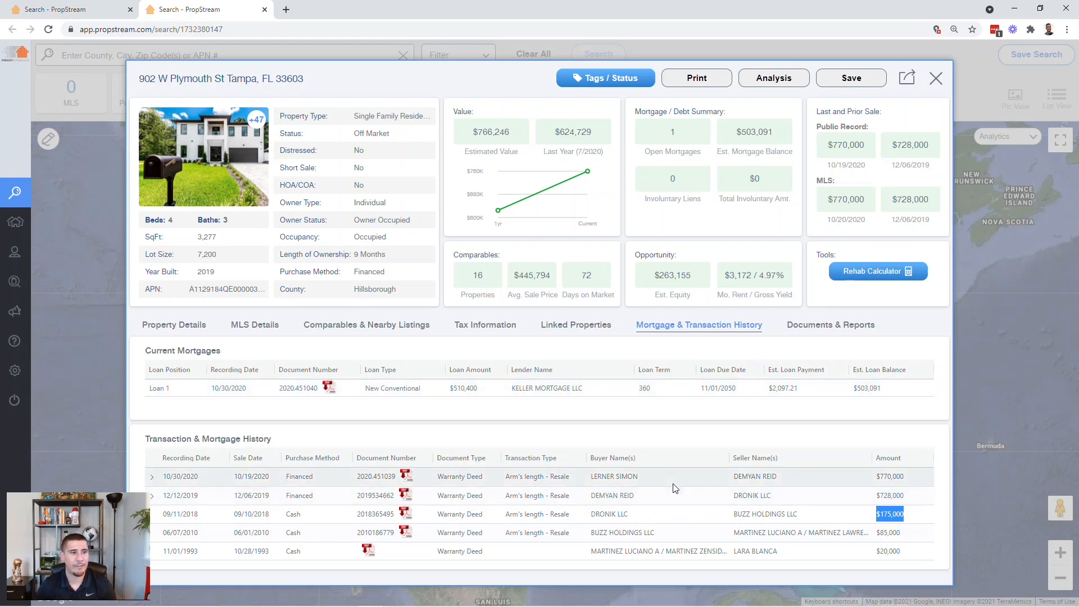
{"action": "left_click", "coordinate": [173, 325]}
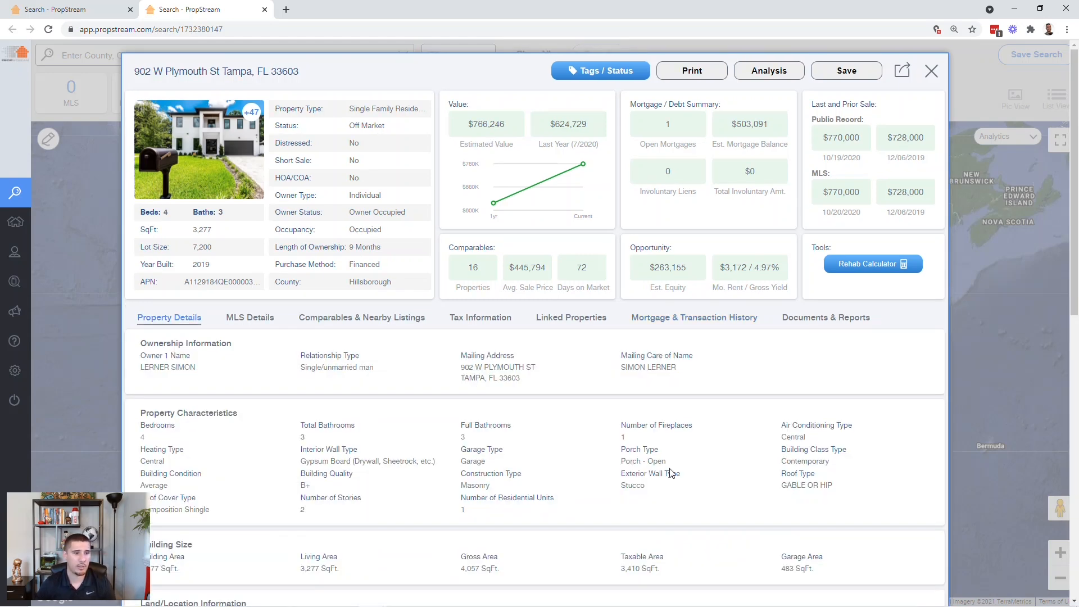
{"action": "scroll", "coordinate": [672, 475], "scroll_direction": "down", "scroll_amount": 4}
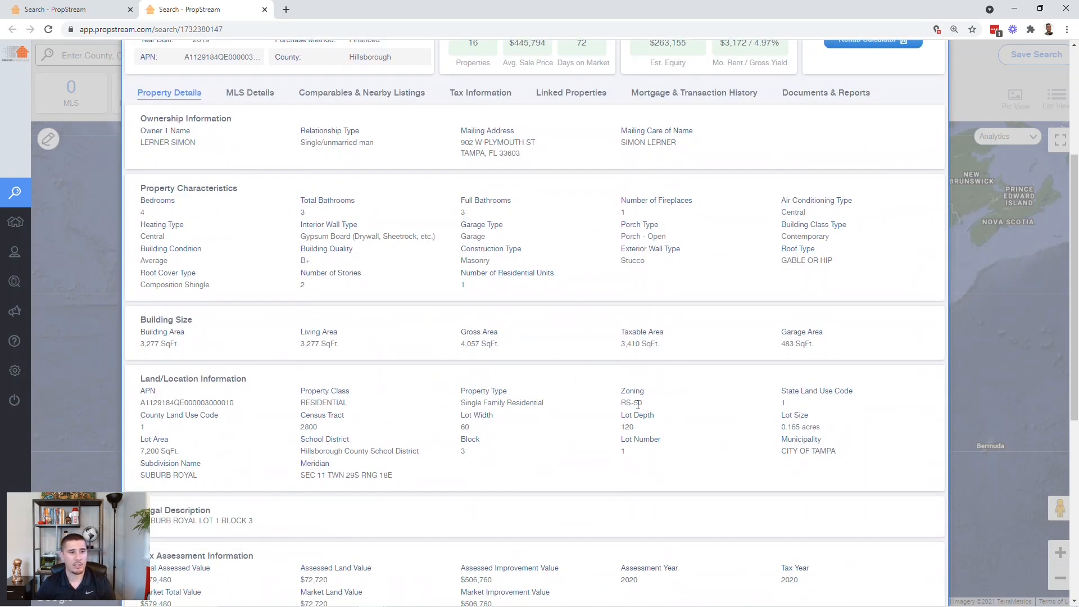
{"action": "left_click_drag", "start_coordinate": [644, 407], "coordinate": [617, 411]}
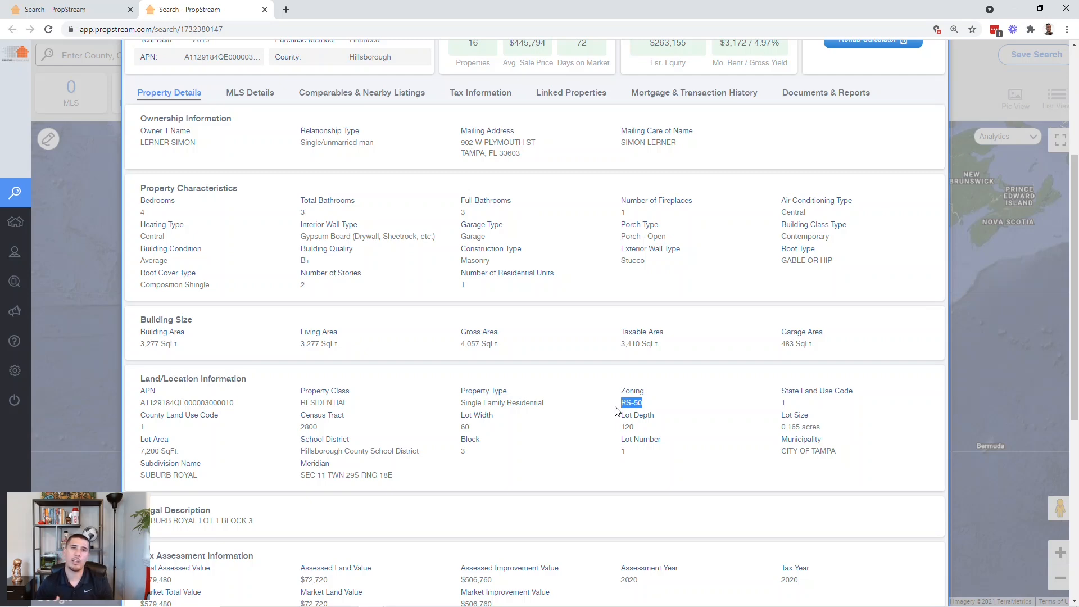
{"action": "scroll", "coordinate": [616, 411], "scroll_direction": "up", "scroll_amount": 5}
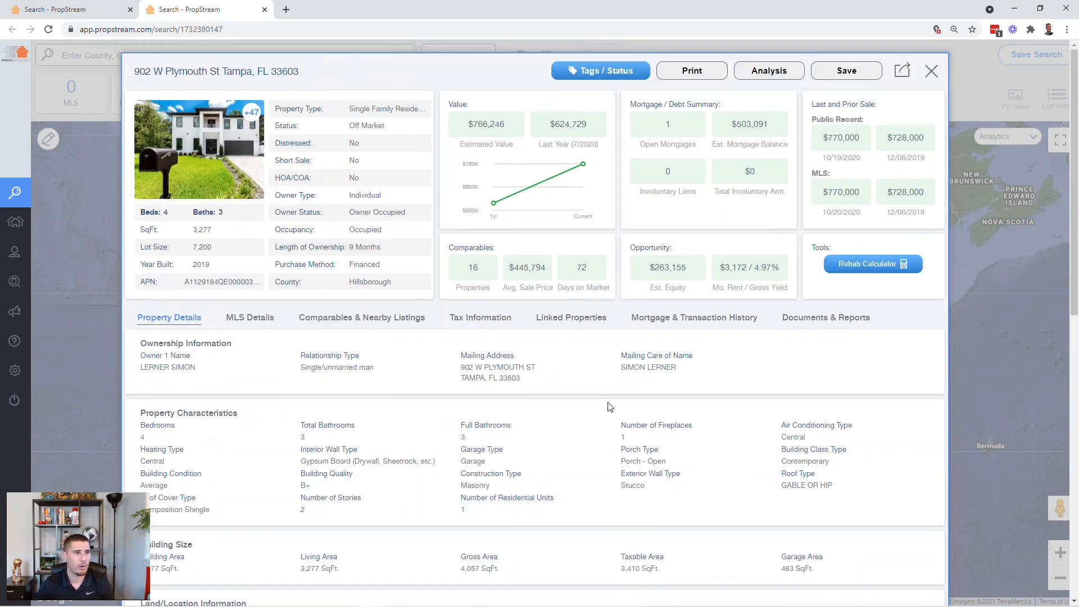
{"action": "left_click", "coordinate": [264, 9]}
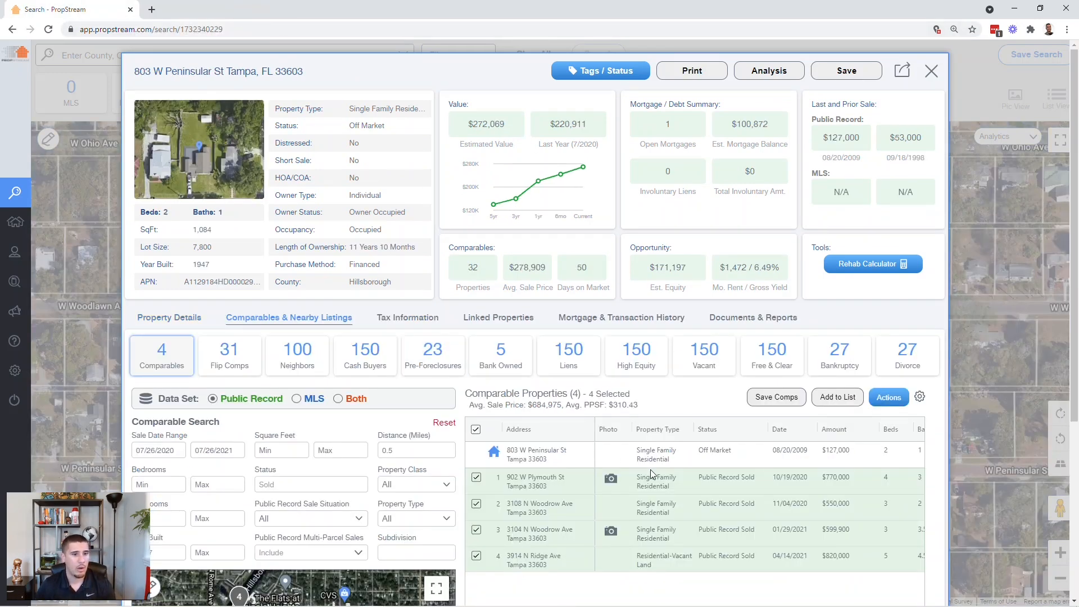
{"action": "scroll", "coordinate": [650, 470], "scroll_direction": "down", "scroll_amount": 2}
{"action": "scroll", "coordinate": [652, 475], "scroll_direction": "down", "scroll_amount": 2}
{"action": "scroll", "coordinate": [331, 508], "scroll_direction": "up", "scroll_amount": 5}
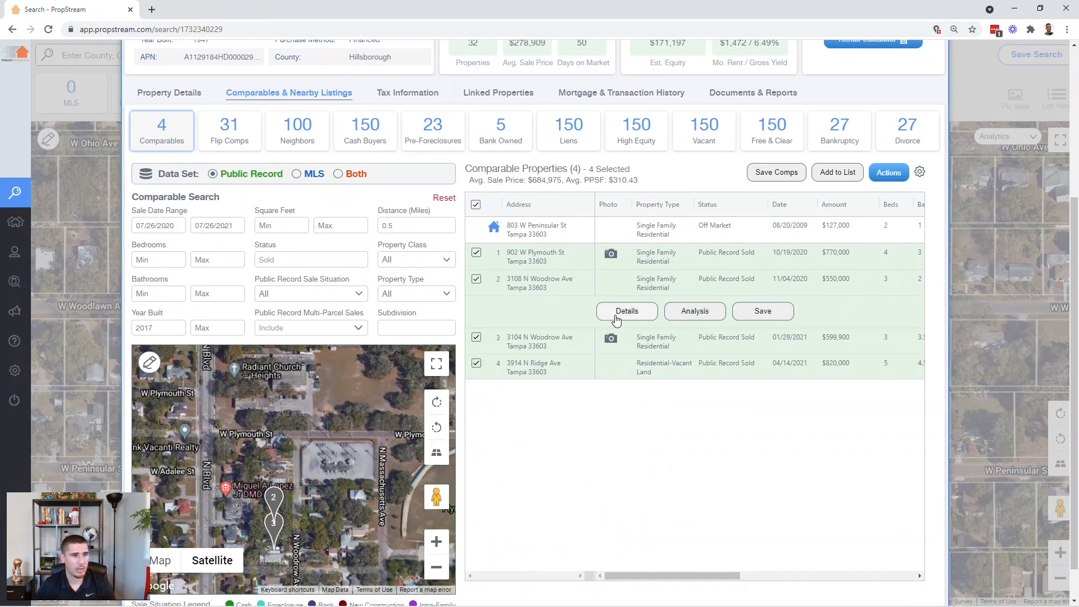
{"action": "left_click", "coordinate": [618, 313]}
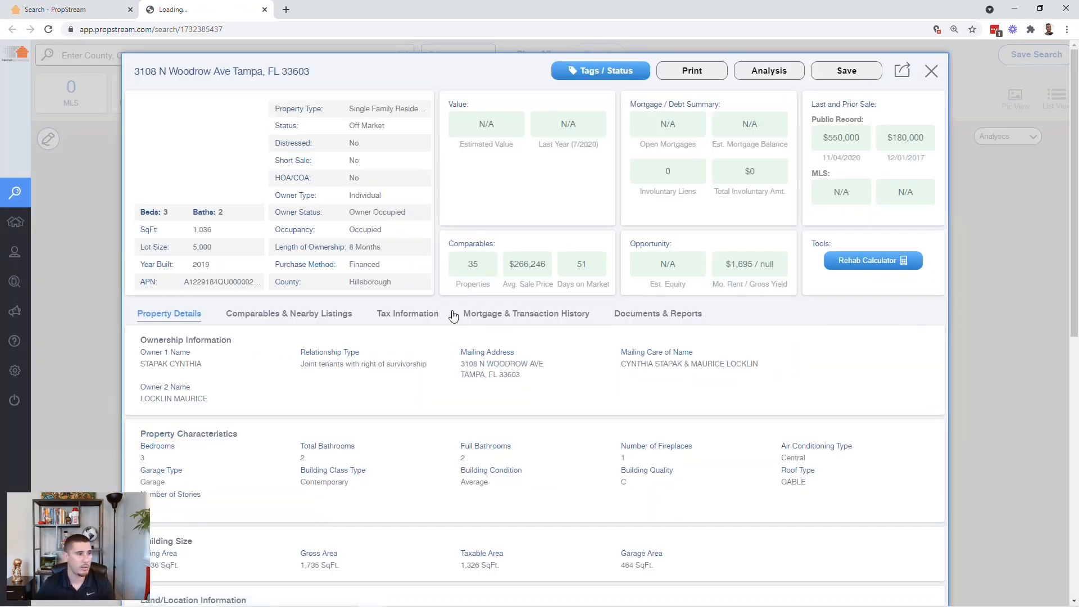
{"action": "left_click_drag", "start_coordinate": [224, 251], "coordinate": [194, 248]}
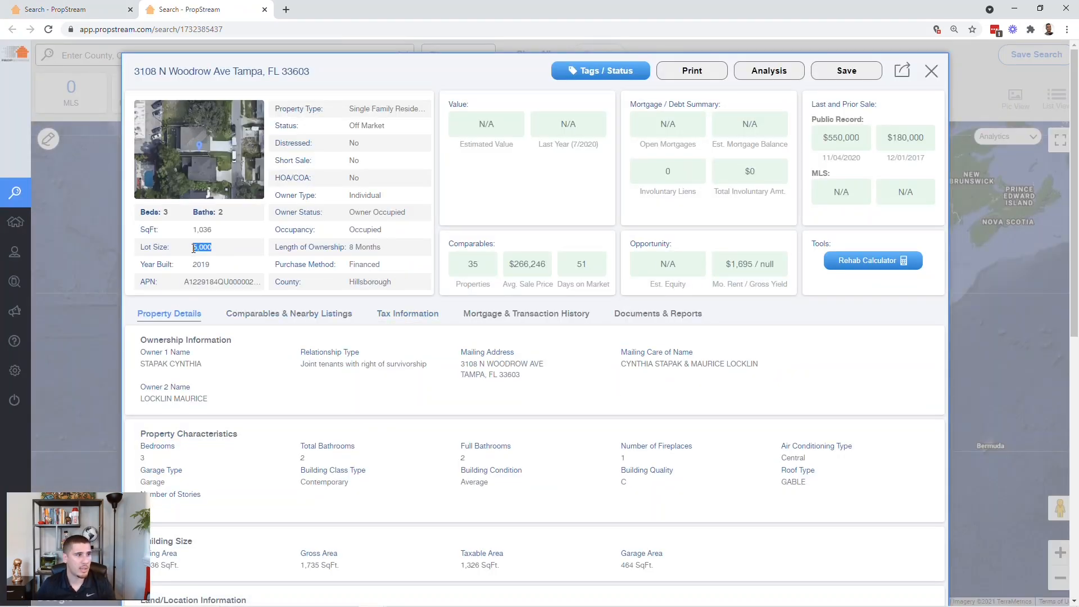
{"action": "scroll", "coordinate": [549, 501], "scroll_direction": "down", "scroll_amount": 3}
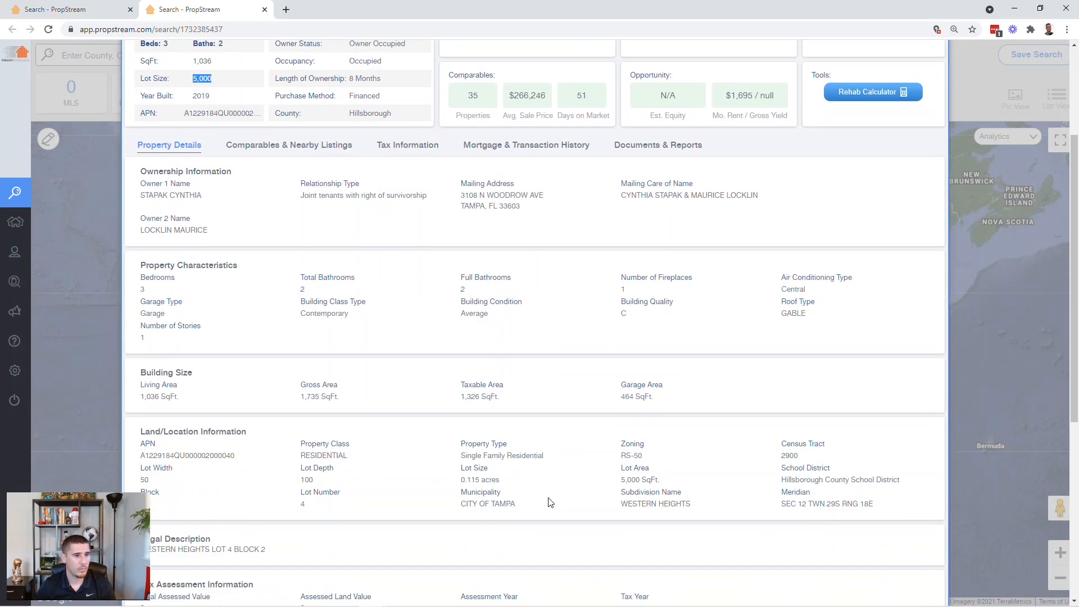
{"action": "left_click_drag", "start_coordinate": [652, 462], "coordinate": [623, 455]}
{"action": "scroll", "coordinate": [590, 513], "scroll_direction": "up", "scroll_amount": 3}
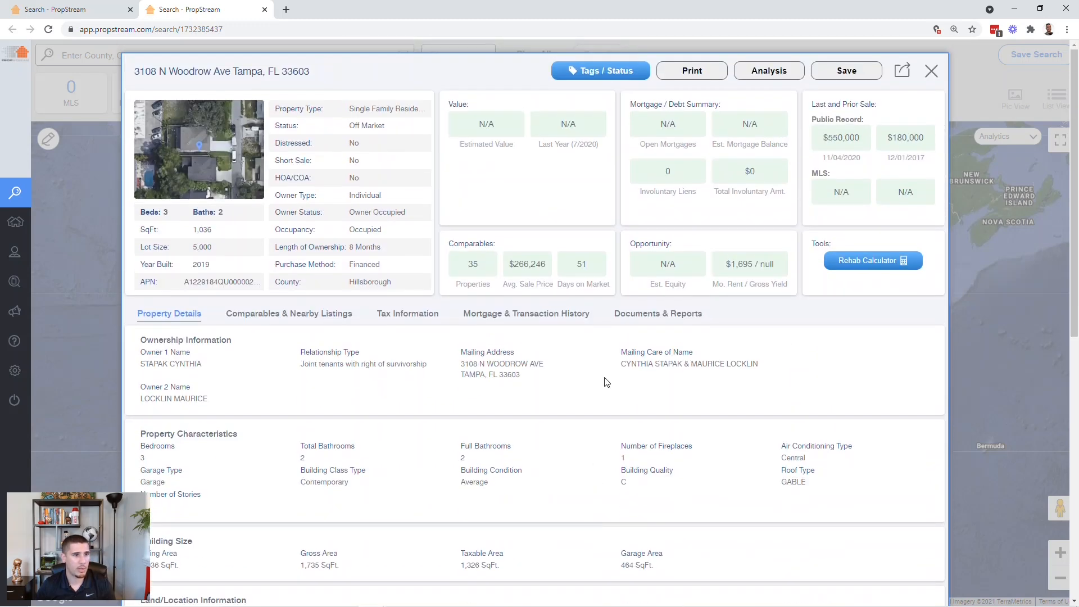
{"action": "left_click", "coordinate": [558, 312]}
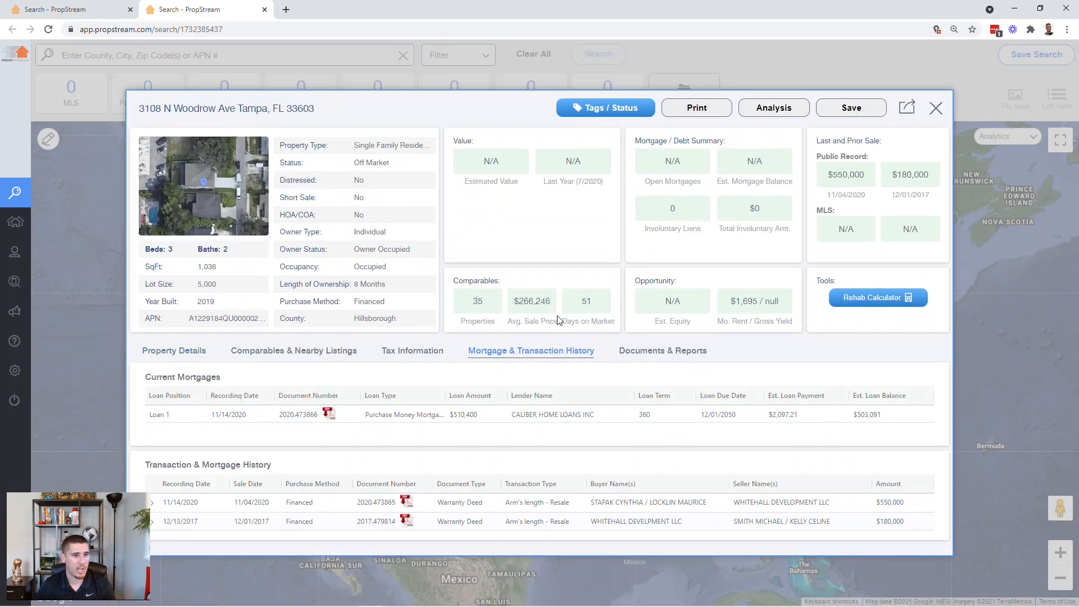
{"action": "left_click_drag", "start_coordinate": [696, 524], "coordinate": [588, 516]}
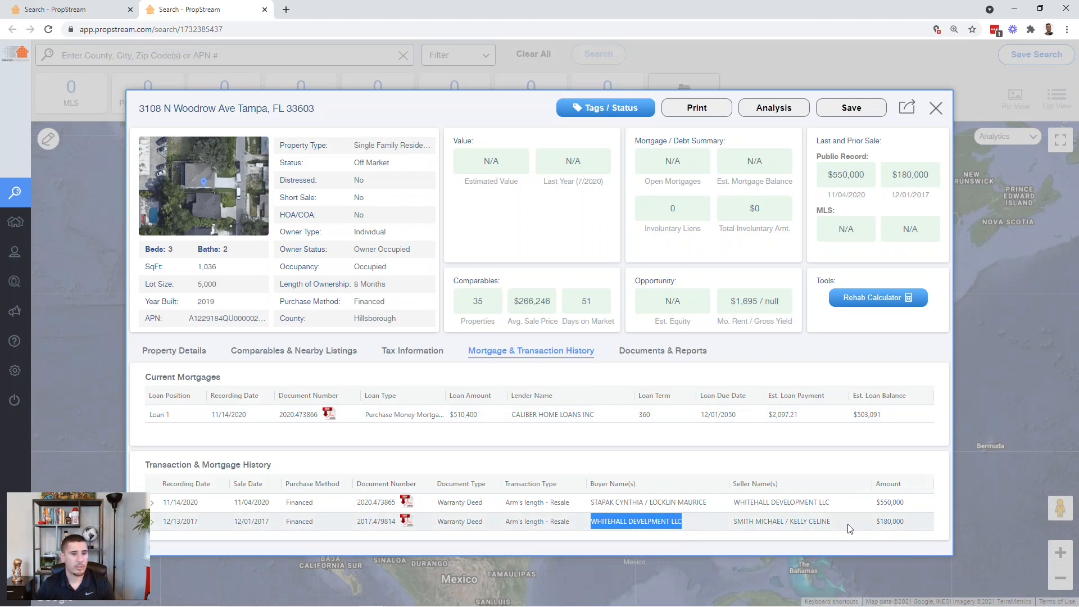
{"action": "left_click", "coordinate": [100, 18]}
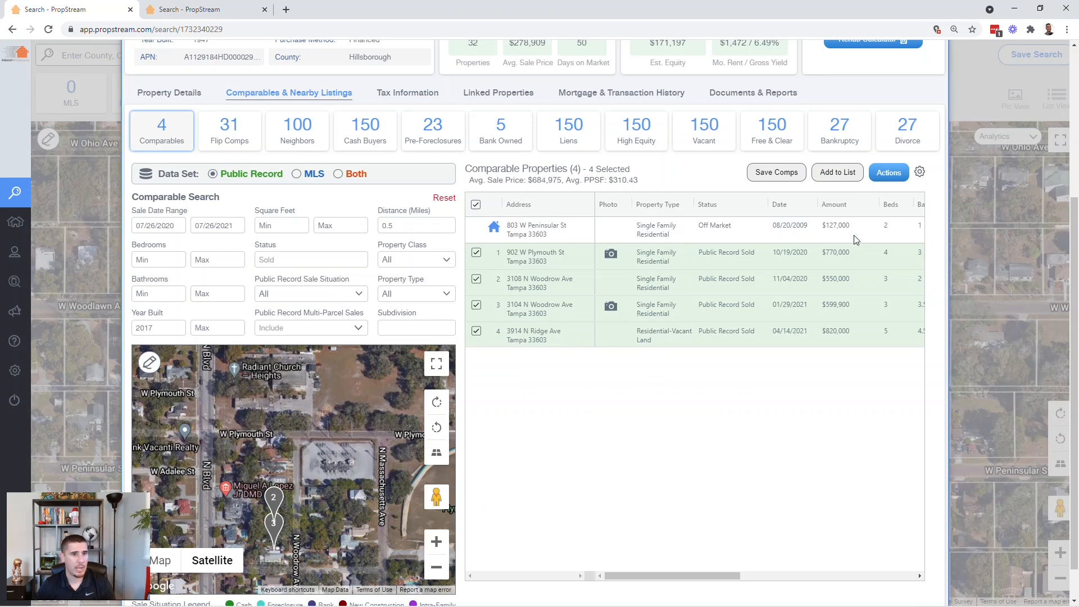
{"action": "left_click", "coordinate": [645, 292]}
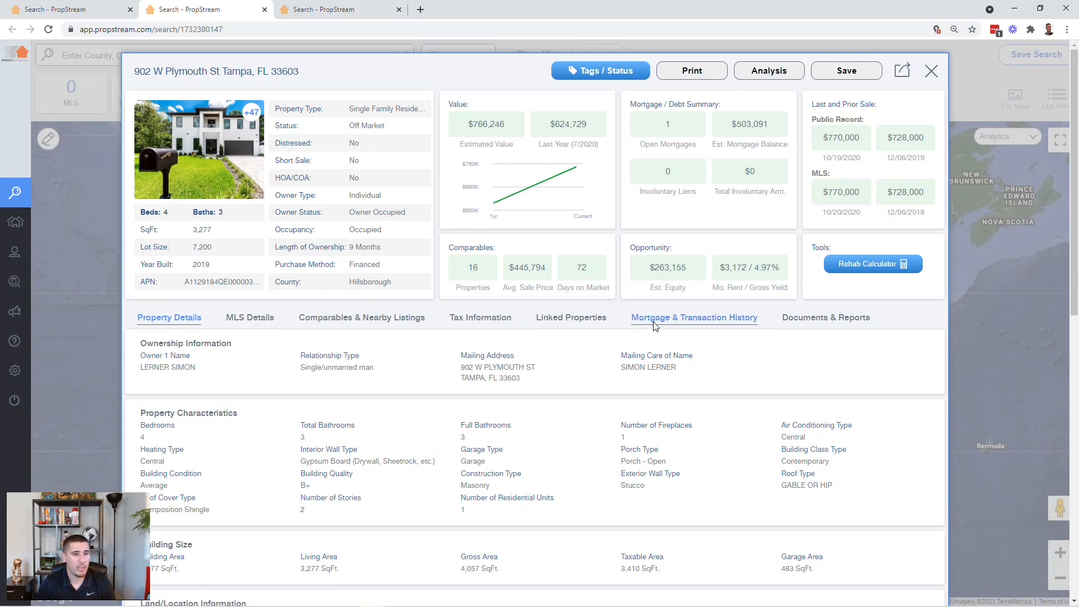
{"action": "left_click", "coordinate": [652, 319]}
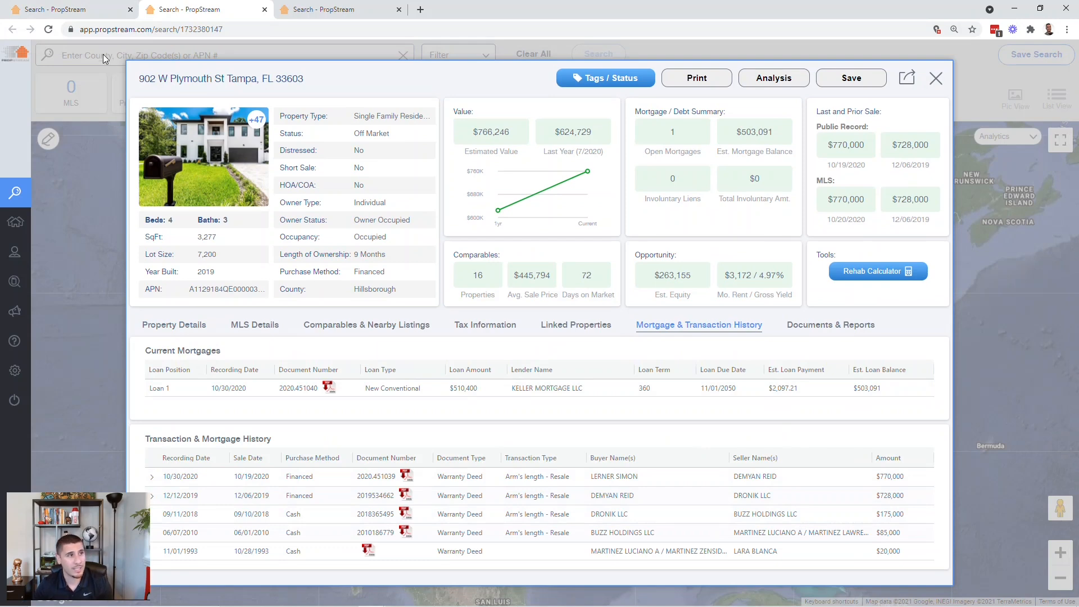
{"action": "left_click", "coordinate": [318, 8]}
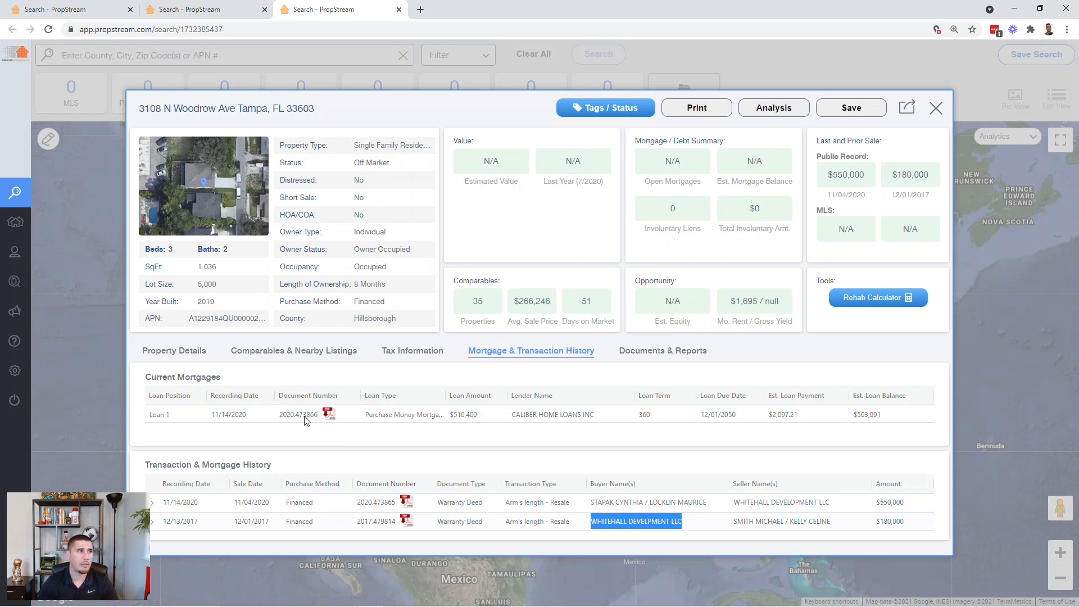
{"action": "left_click", "coordinate": [71, 9]}
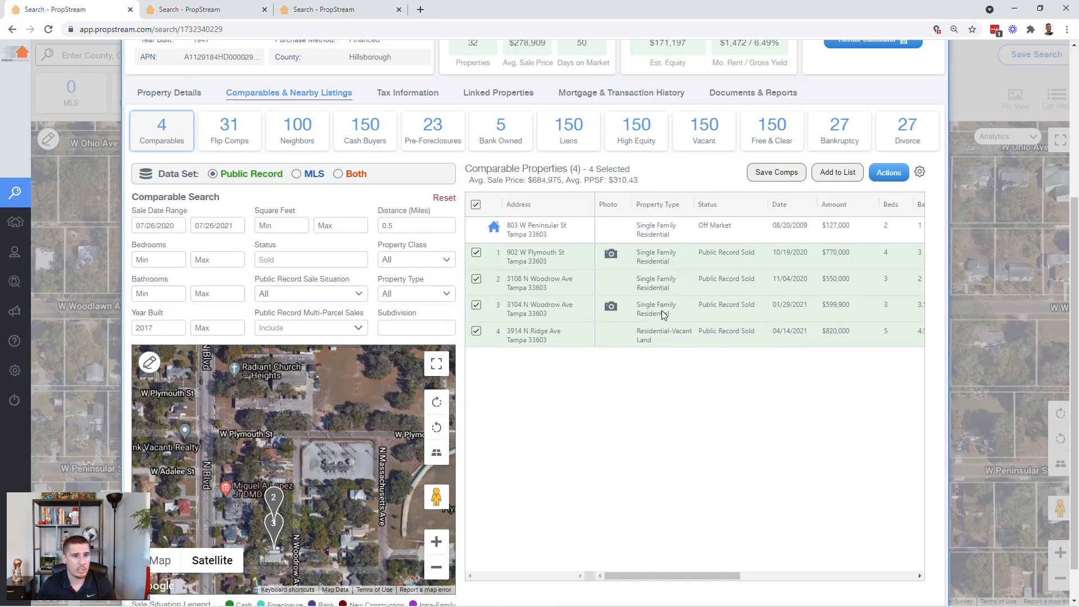
{"action": "left_click", "coordinate": [544, 311]}
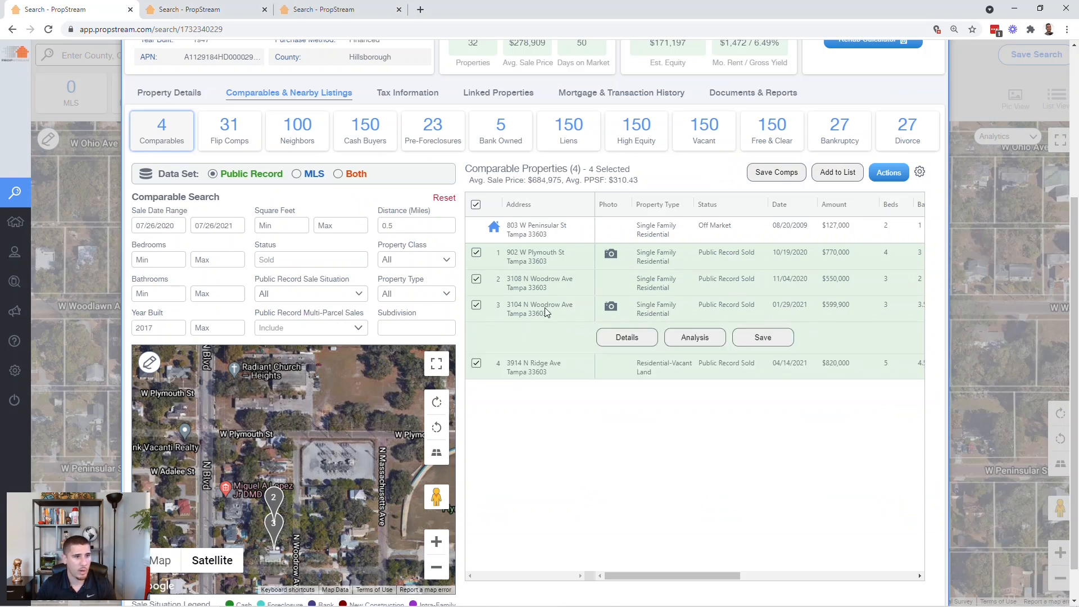
{"action": "left_click", "coordinate": [618, 343]}
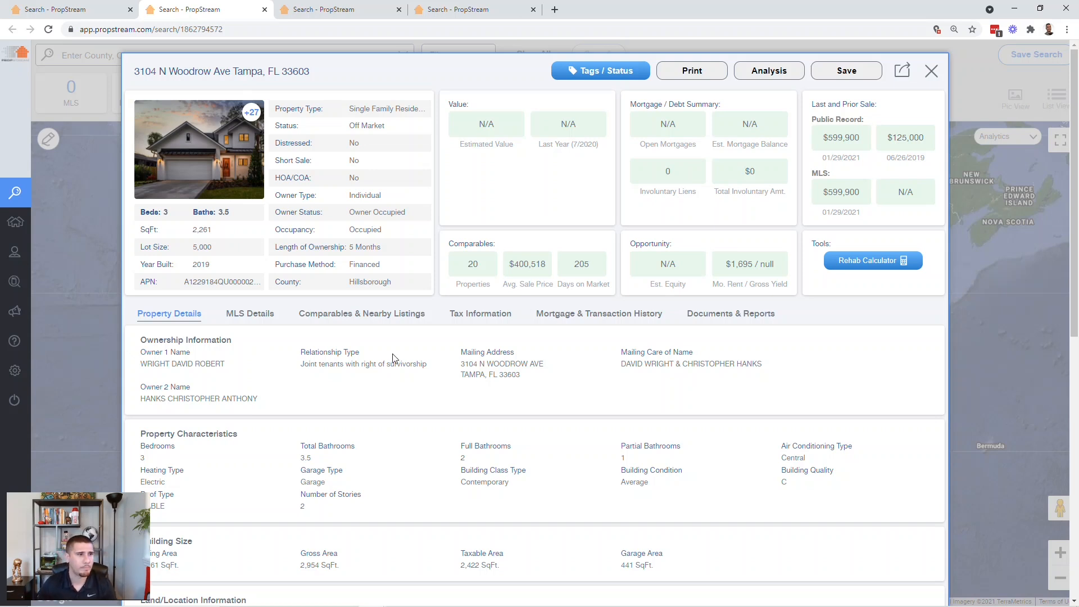
{"action": "left_click_drag", "start_coordinate": [233, 253], "coordinate": [181, 256]}
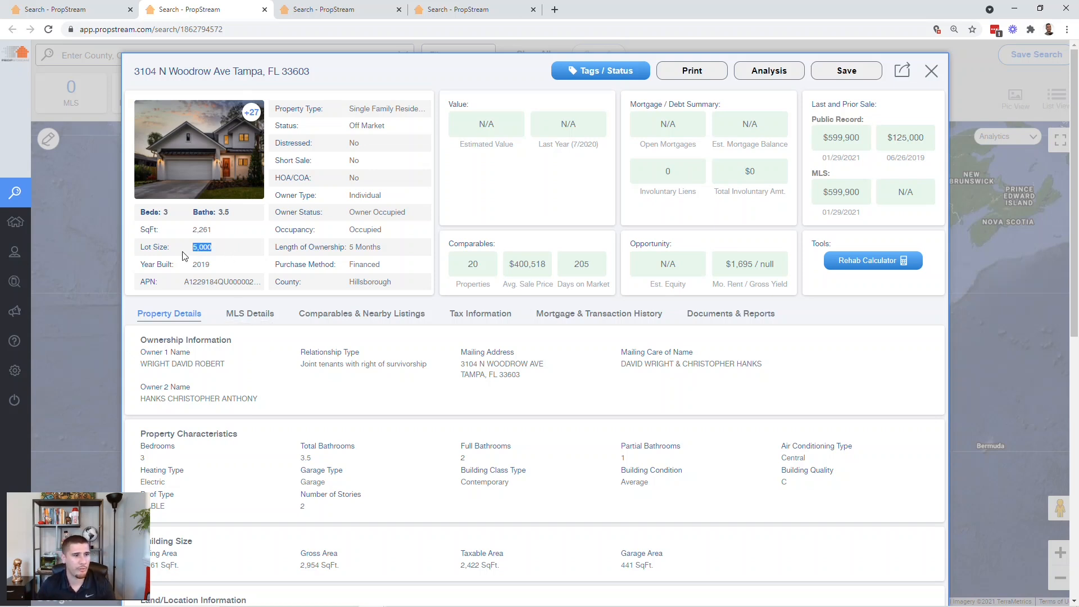
{"action": "scroll", "coordinate": [556, 349], "scroll_direction": "down", "scroll_amount": 4}
{"action": "double_click", "coordinate": [630, 385]}
{"action": "scroll", "coordinate": [621, 388], "scroll_direction": "up", "scroll_amount": 4}
{"action": "left_click", "coordinate": [610, 317]}
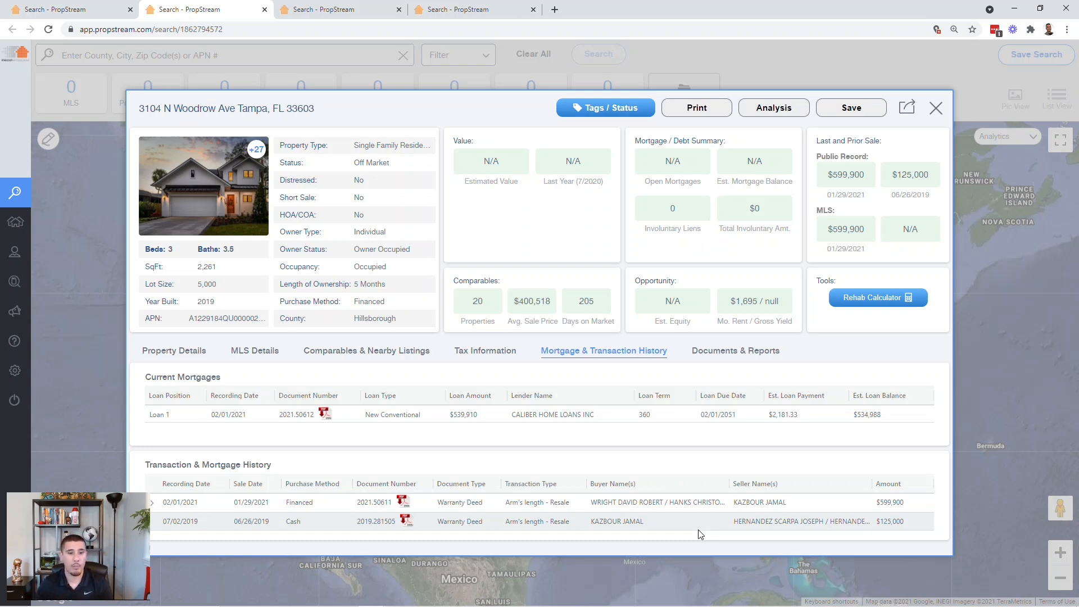
{"action": "left_click_drag", "start_coordinate": [909, 527], "coordinate": [875, 524]}
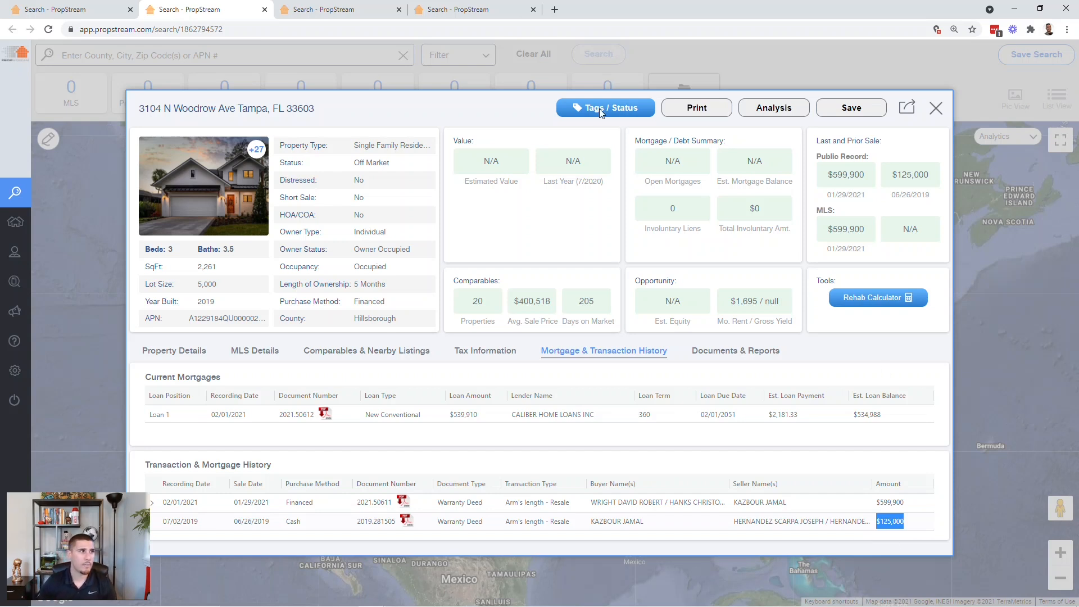
{"action": "left_click", "coordinate": [89, 11]}
- Delete 2017 from Year Built Min, widening comparables to 100 sales averaging $349,786
{"action": "scroll", "coordinate": [352, 352], "scroll_direction": "down", "scroll_amount": 1}
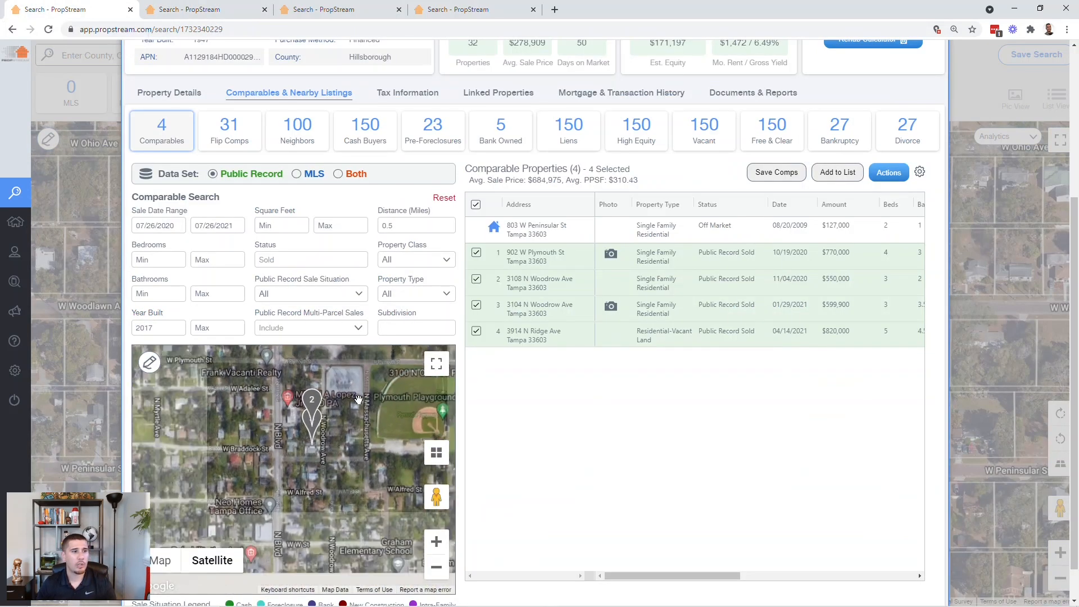
{"action": "left_click_drag", "start_coordinate": [340, 441], "coordinate": [361, 481]}
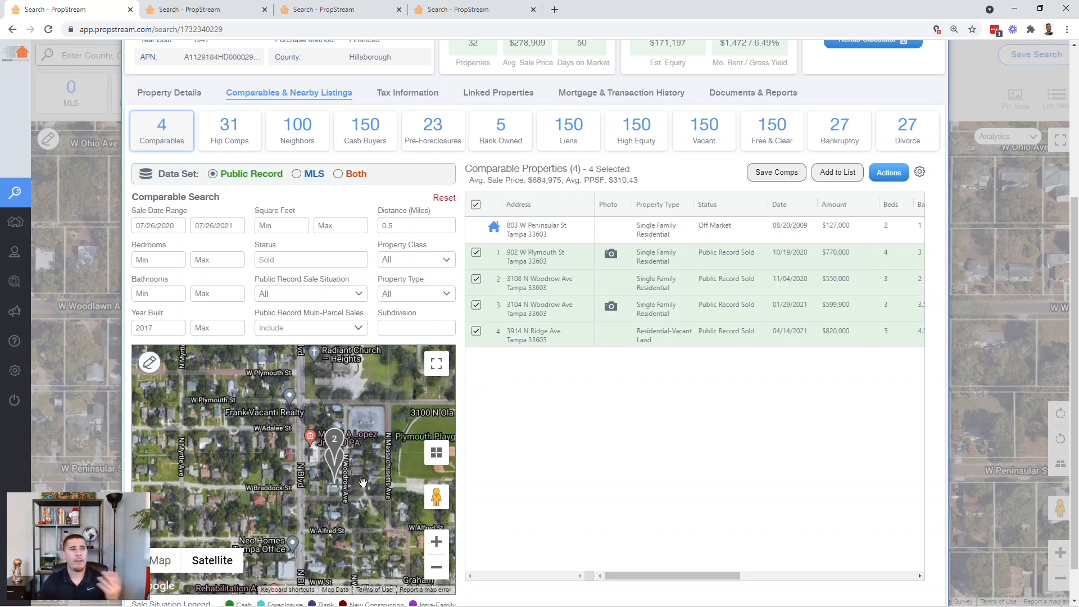
{"action": "double_click", "coordinate": [168, 331]}
{"action": "key", "text": "BackSpace"}
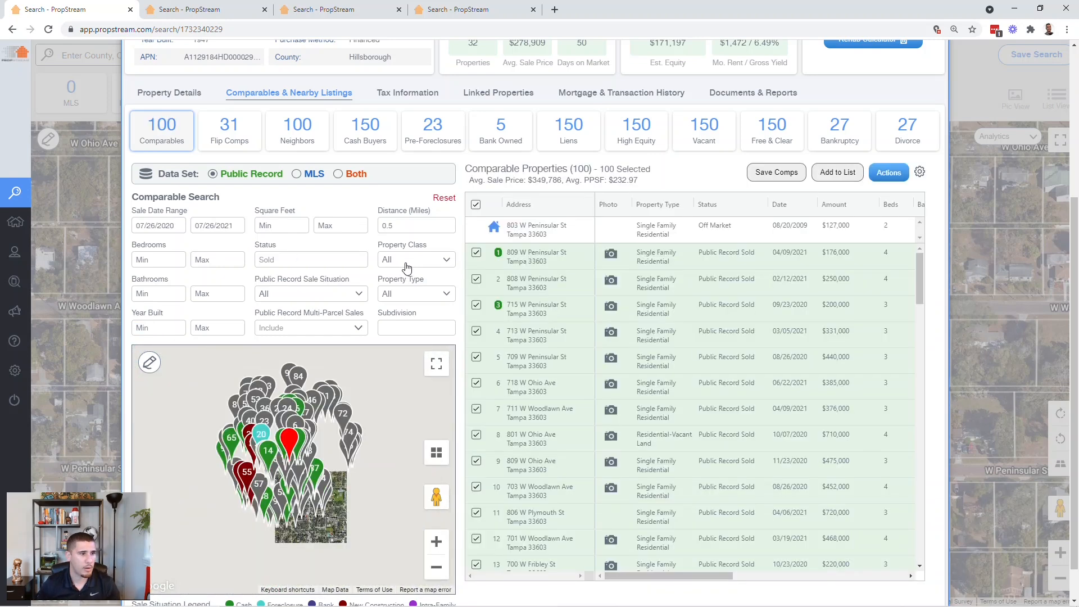
- Tick Vacant Land under Property Class, leaving 11 comps averaging $467,954 and $223.80/sq ft
{"action": "left_click", "coordinate": [406, 260]}
{"action": "left_click", "coordinate": [390, 408]}
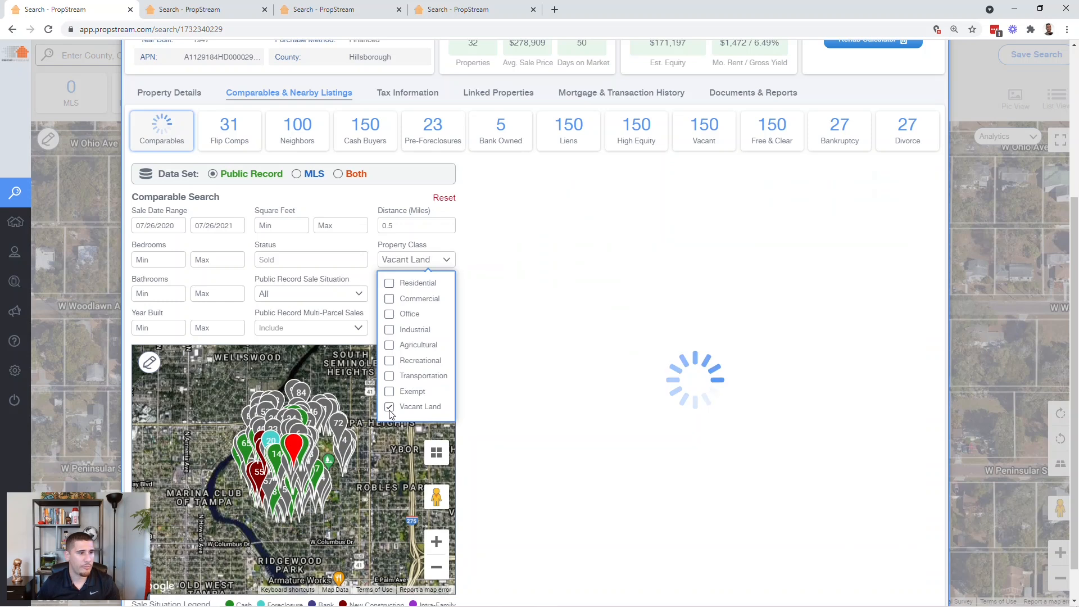
{"action": "left_click", "coordinate": [364, 277]}
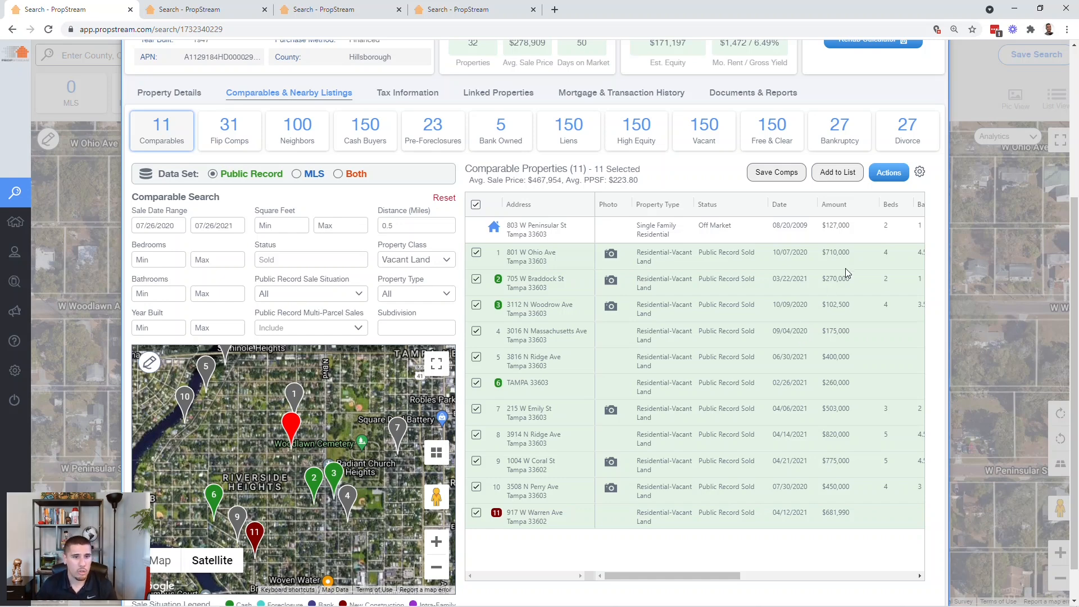
{"action": "scroll", "coordinate": [342, 465], "scroll_direction": "up", "scroll_amount": 1}
{"action": "scroll", "coordinate": [340, 463], "scroll_direction": "down", "scroll_amount": 1}
{"action": "scroll", "coordinate": [307, 460], "scroll_direction": "up", "scroll_amount": 1}
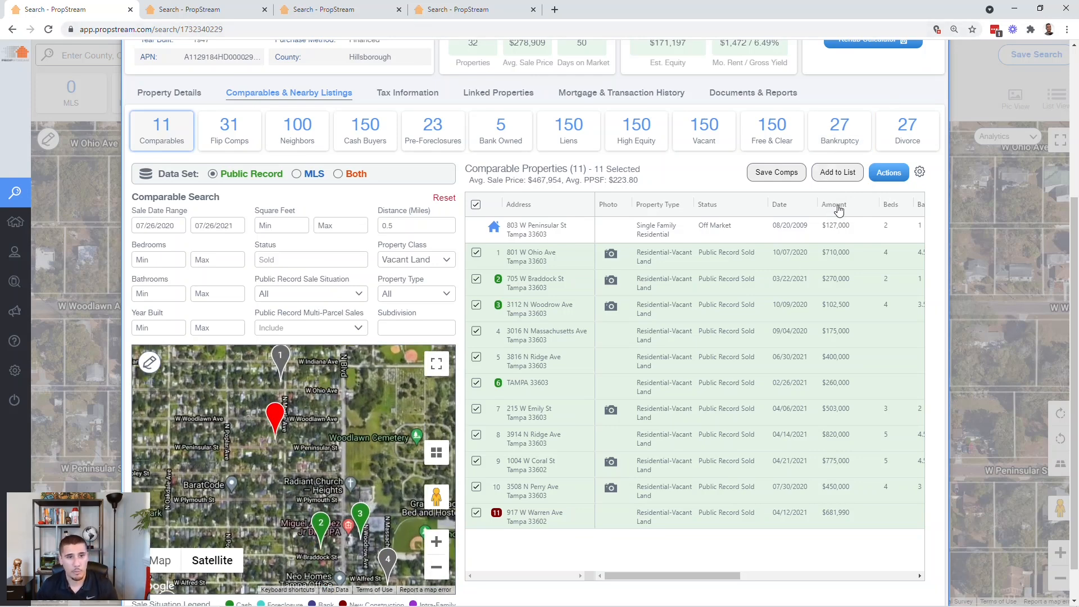
- Sort the 11 comps ascending by Amount, running $102,500 to $820,000
{"action": "left_click", "coordinate": [837, 208]}
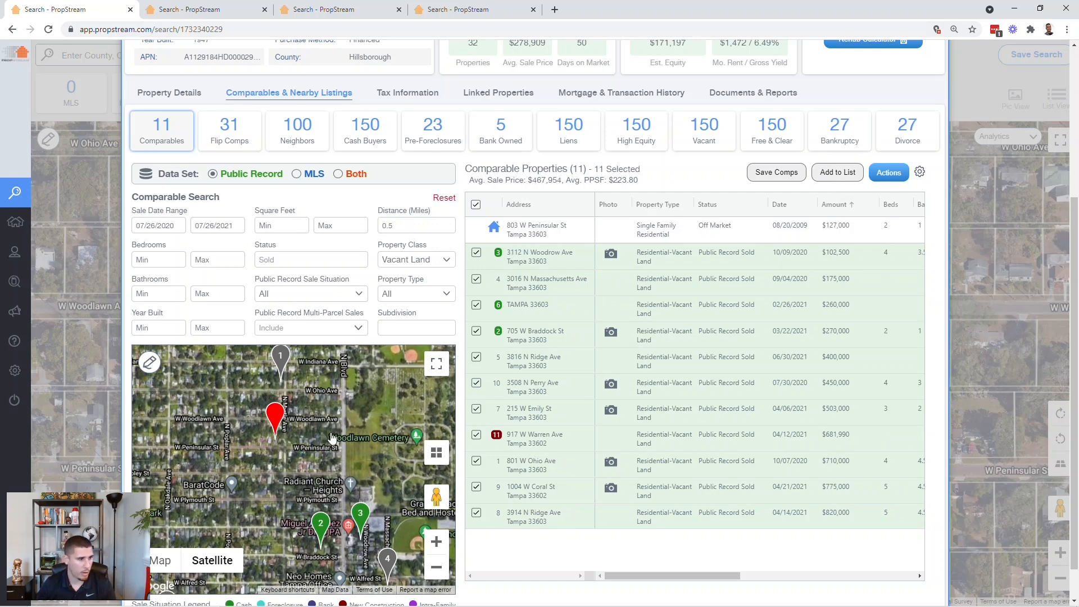
{"action": "scroll", "coordinate": [290, 466], "scroll_direction": "down", "scroll_amount": 1}
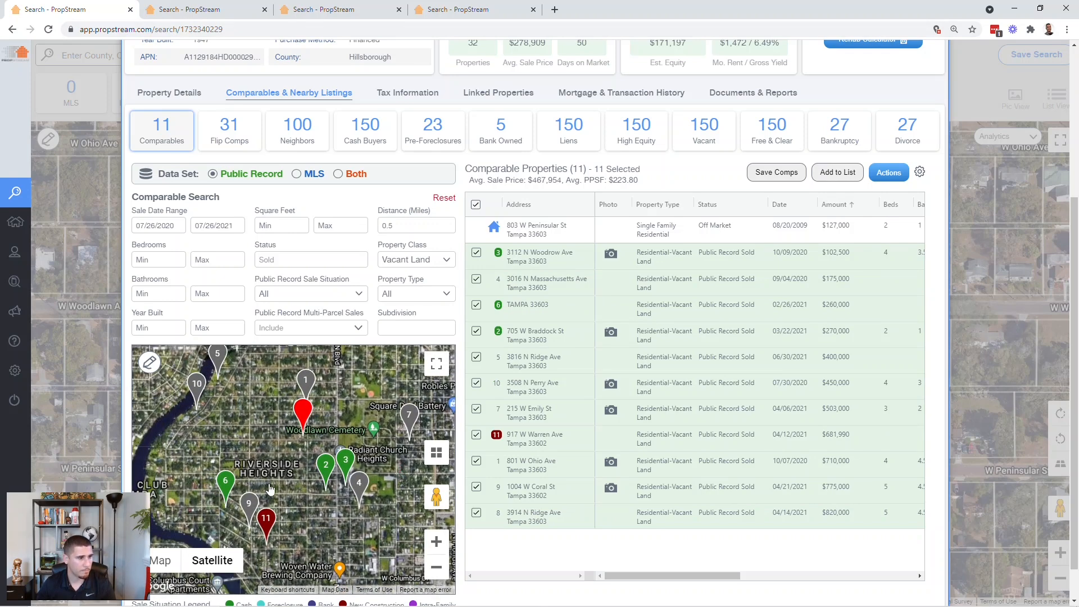
{"action": "scroll", "coordinate": [335, 446], "scroll_direction": "up", "scroll_amount": 1}
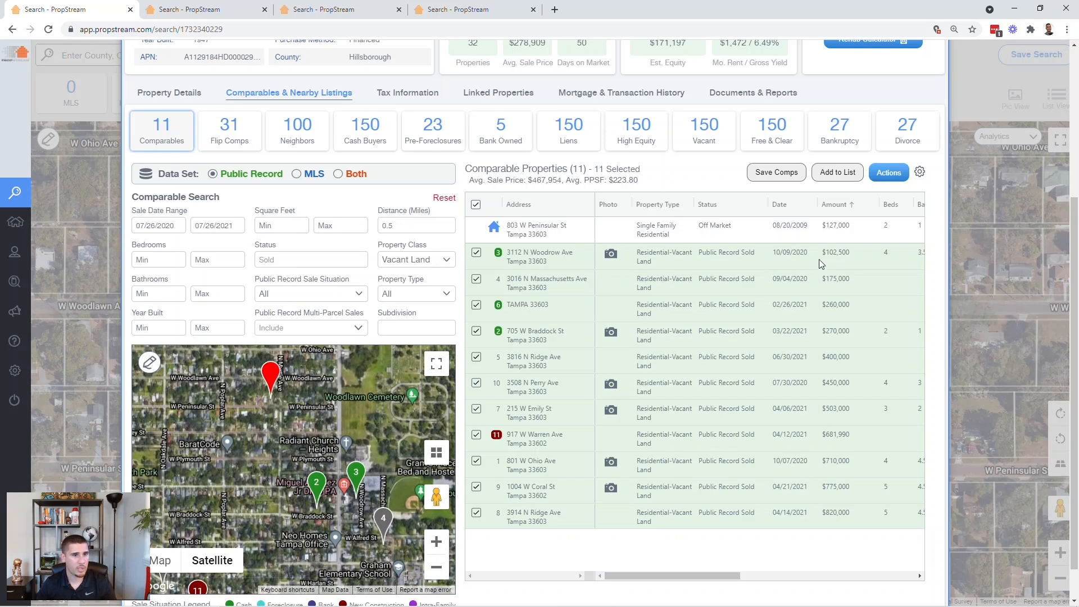
{"action": "mouse_move", "coordinate": [656, 332]}
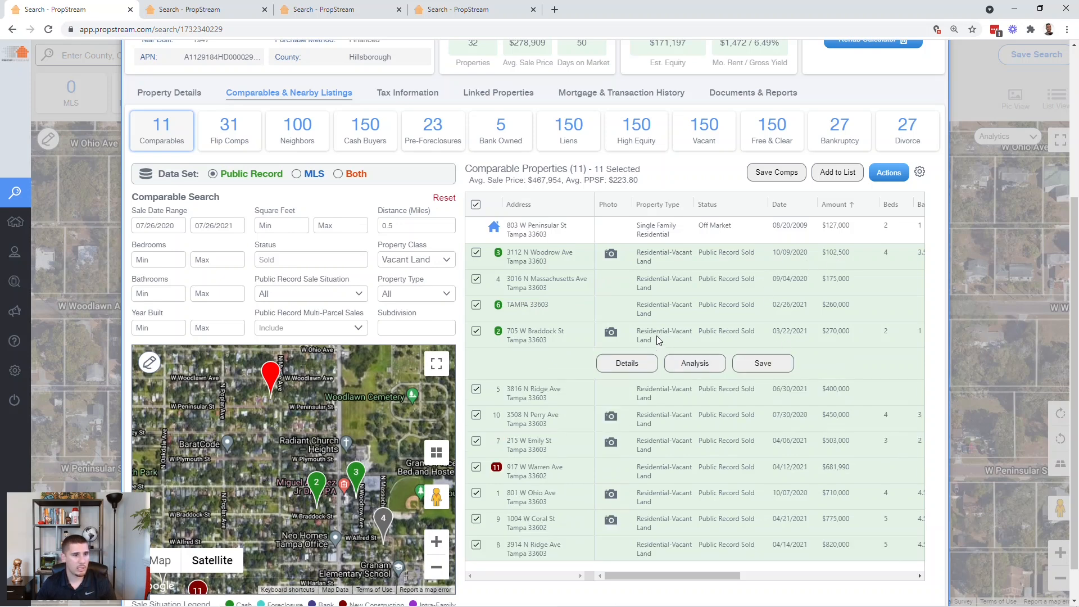
{"action": "left_click", "coordinate": [631, 363]}
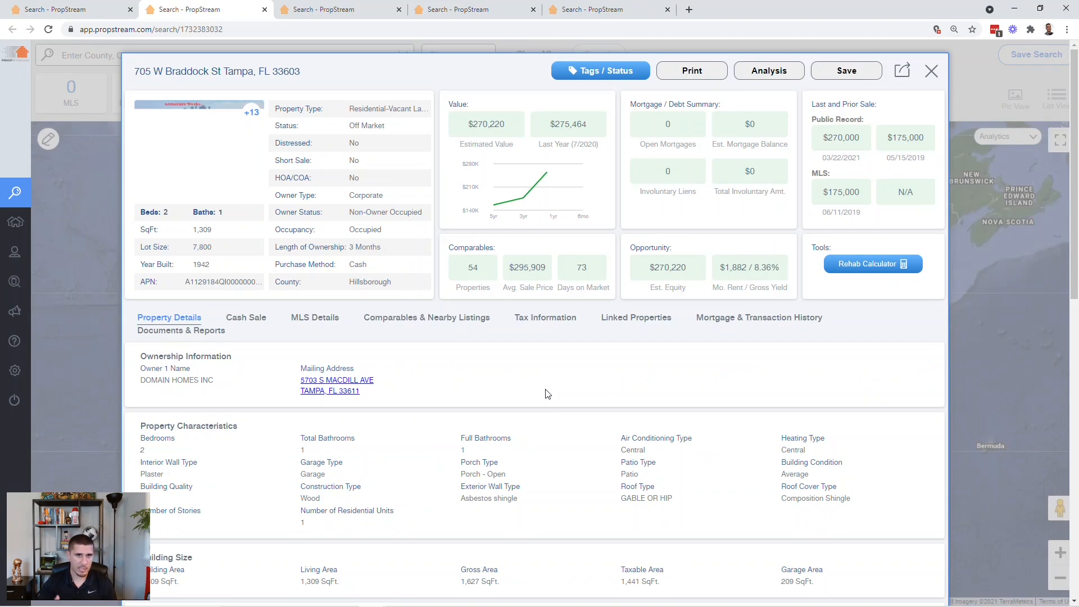
{"action": "left_click_drag", "start_coordinate": [219, 378], "coordinate": [132, 385]}
{"action": "left_click", "coordinate": [226, 246]}
{"action": "left_click_drag", "start_coordinate": [226, 245], "coordinate": [190, 249]}
{"action": "left_click", "coordinate": [58, 7]}
{"action": "scroll", "coordinate": [180, 229], "scroll_direction": "up", "scroll_amount": 4}
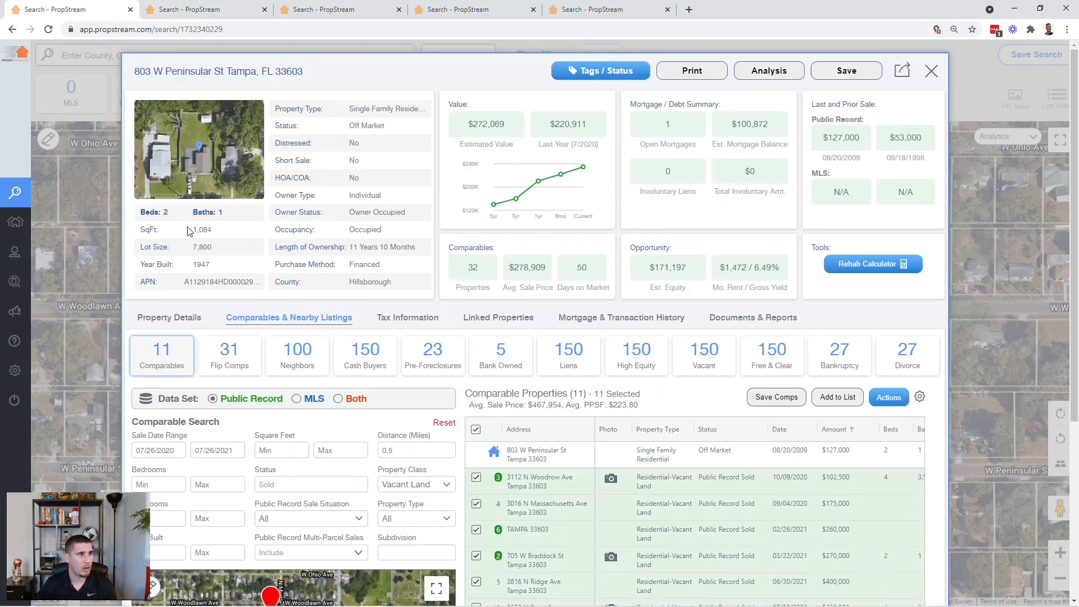
{"action": "left_click", "coordinate": [215, 6]}
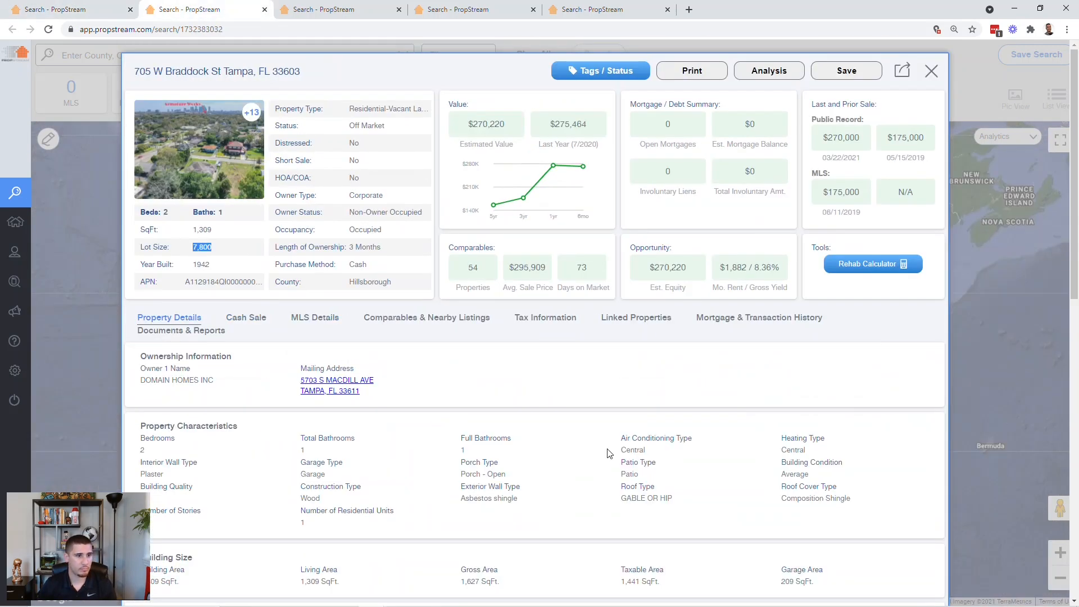
{"action": "scroll", "coordinate": [609, 453], "scroll_direction": "down", "scroll_amount": 3}
{"action": "left_click_drag", "start_coordinate": [646, 472], "coordinate": [618, 478]}
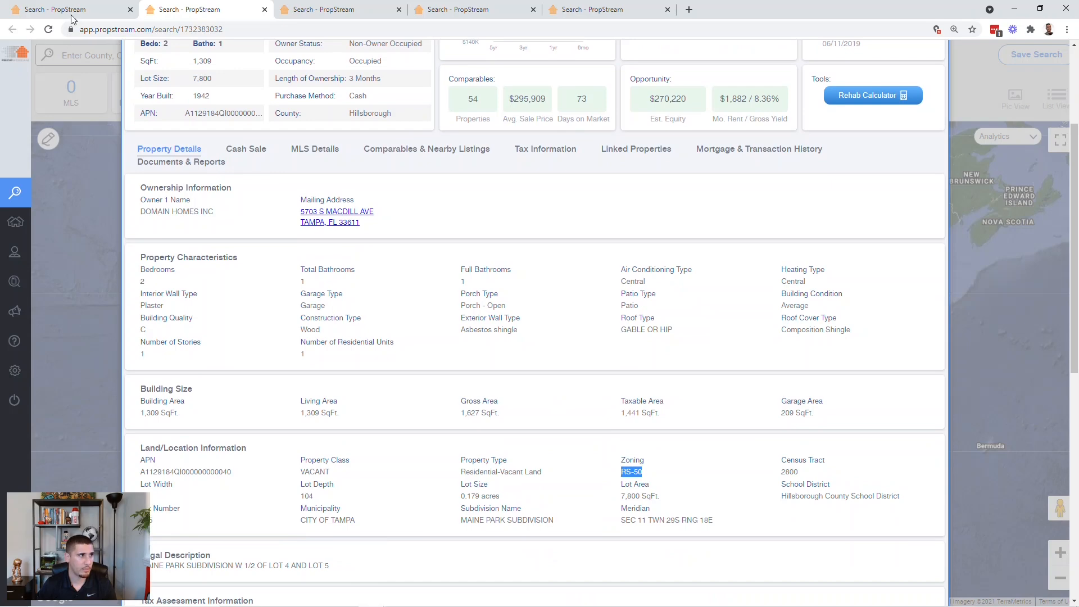
{"action": "left_click", "coordinate": [89, 7]}
{"action": "scroll", "coordinate": [611, 456], "scroll_direction": "down", "scroll_amount": 2}
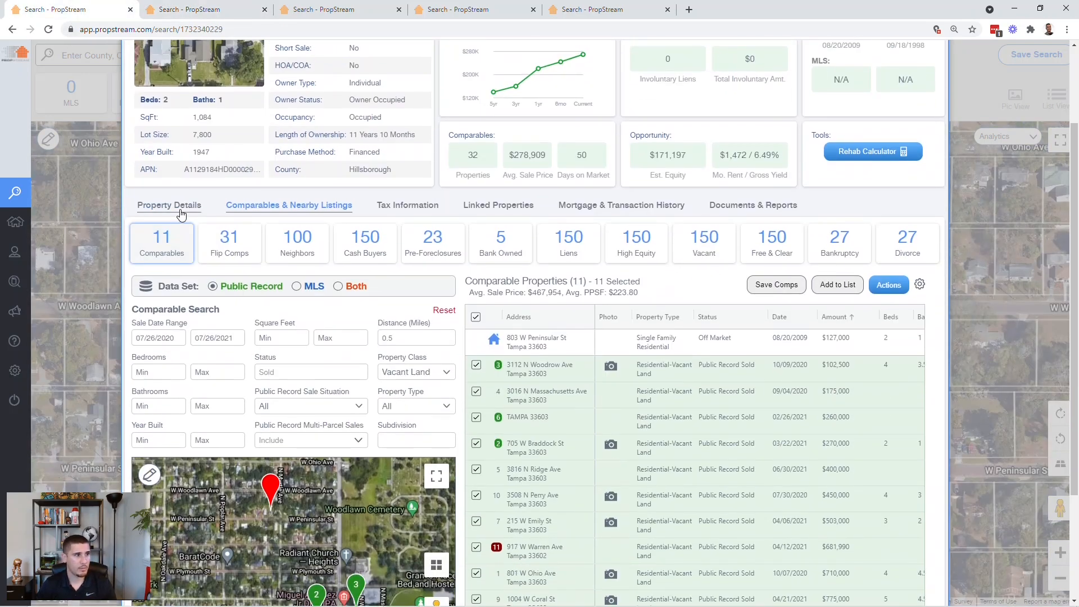
{"action": "left_click", "coordinate": [174, 206]}
{"action": "scroll", "coordinate": [635, 427], "scroll_direction": "down", "scroll_amount": 2}
{"action": "left_click_drag", "start_coordinate": [649, 383], "coordinate": [605, 385]}
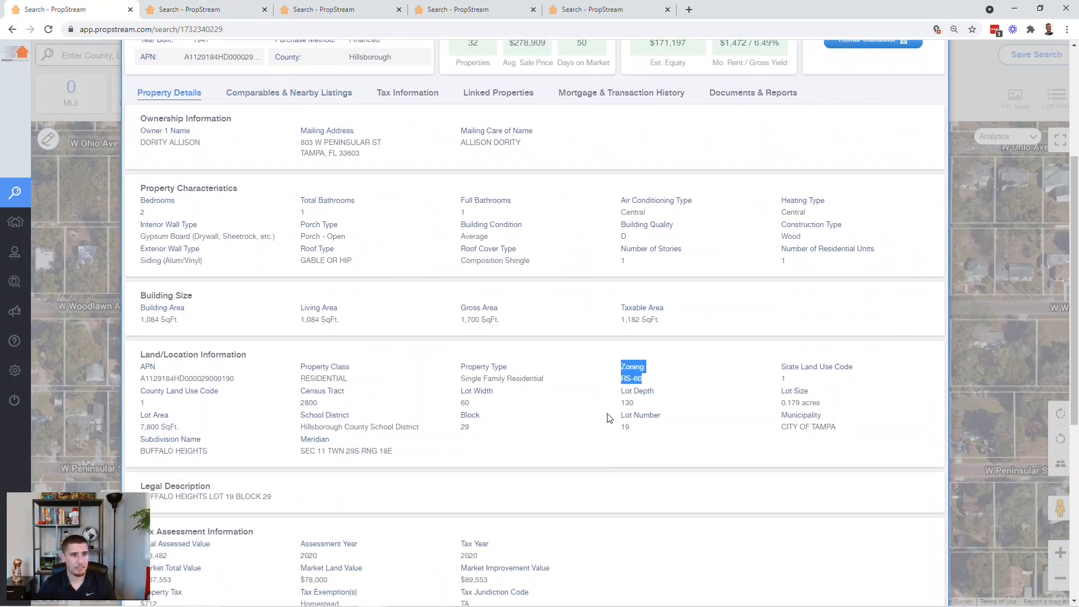
{"action": "scroll", "coordinate": [413, 430], "scroll_direction": "up", "scroll_amount": 4}
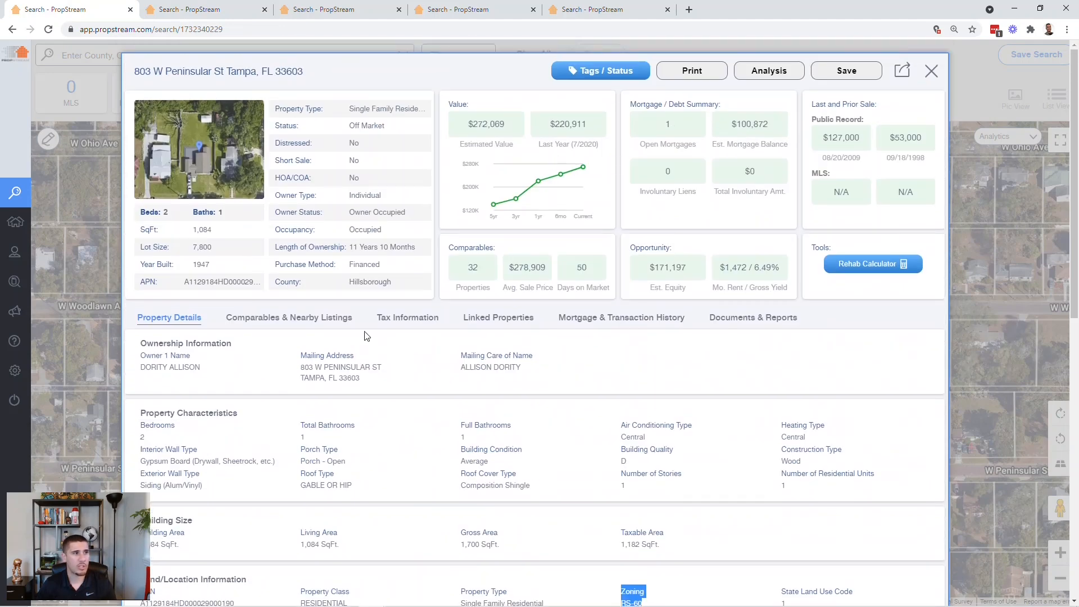
{"action": "left_click", "coordinate": [189, 9]}
{"action": "scroll", "coordinate": [343, 247], "scroll_direction": "up", "scroll_amount": 4}
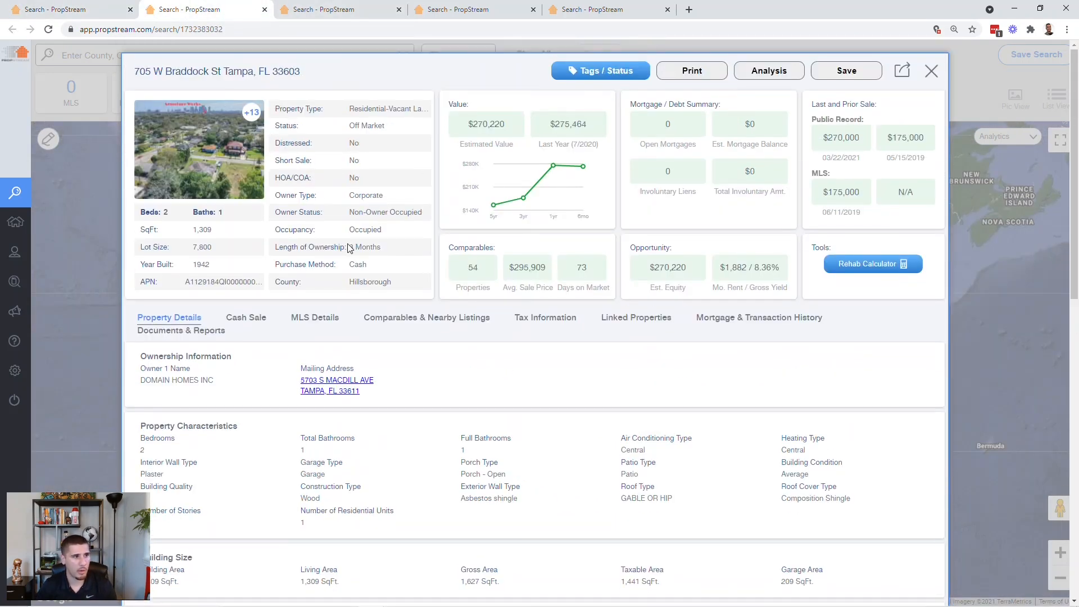
{"action": "left_click", "coordinate": [721, 319]}
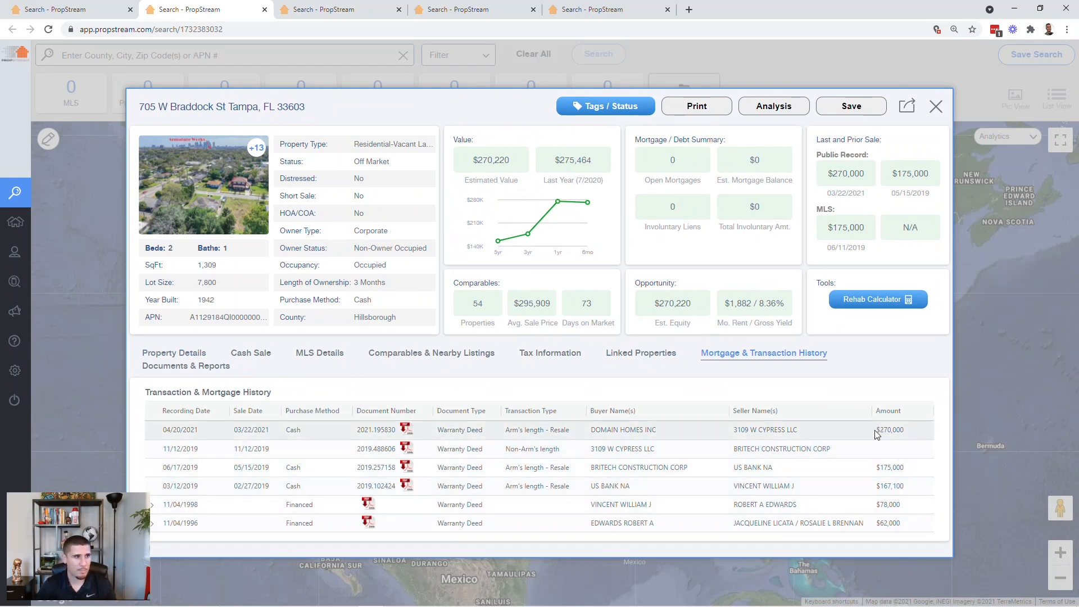
{"action": "left_click_drag", "start_coordinate": [868, 432], "coordinate": [888, 431]}
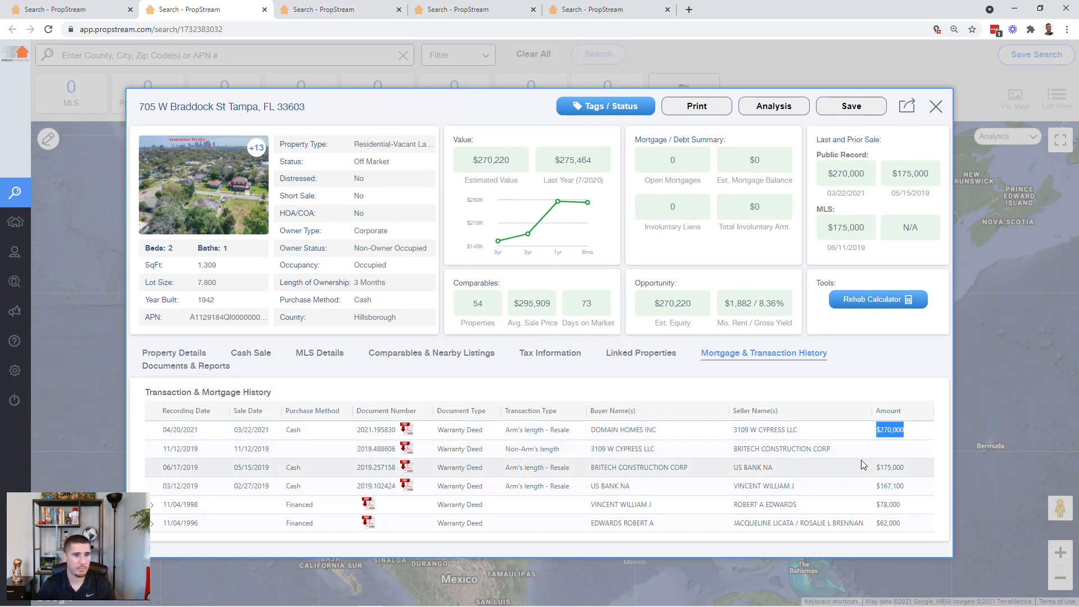
{"action": "left_click", "coordinate": [95, 10]}
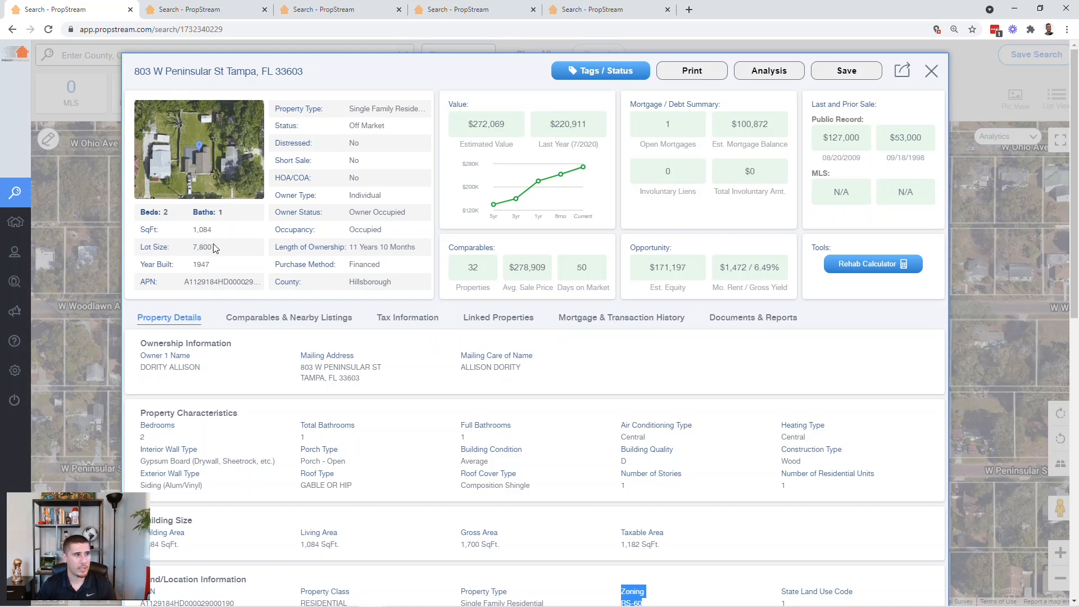
{"action": "left_click_drag", "start_coordinate": [213, 248], "coordinate": [191, 251]}
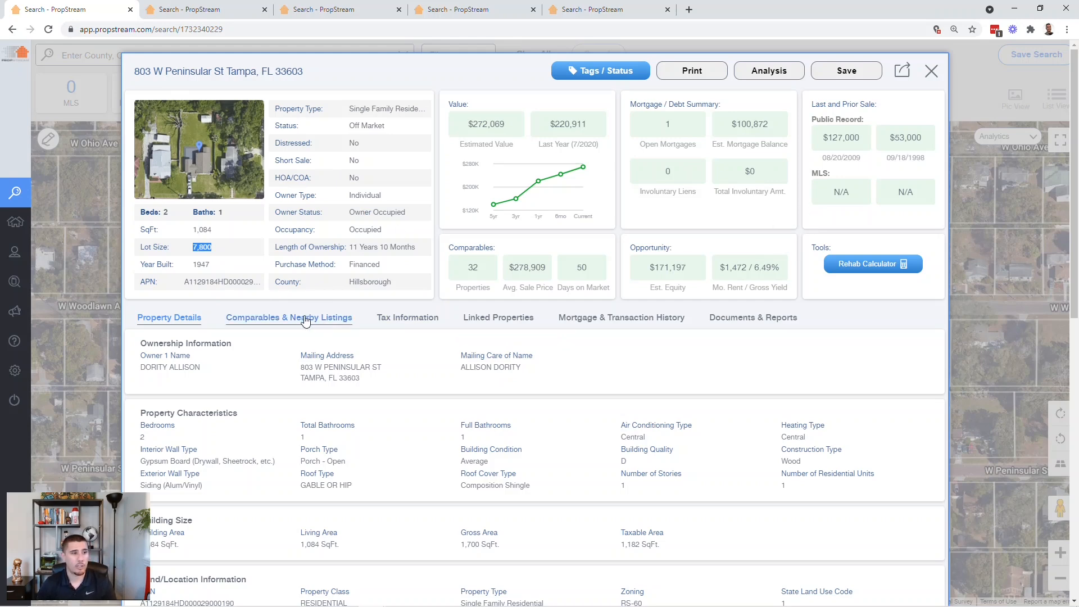
{"action": "left_click", "coordinate": [203, 15]}
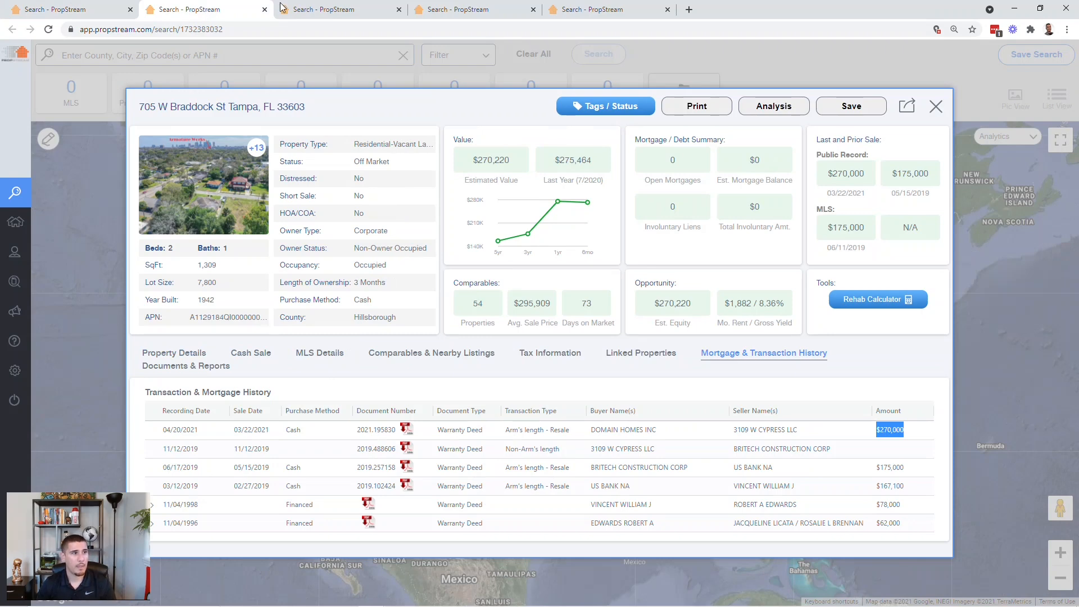
{"action": "left_click", "coordinate": [344, 9]}
{"action": "left_click", "coordinate": [482, 9]}
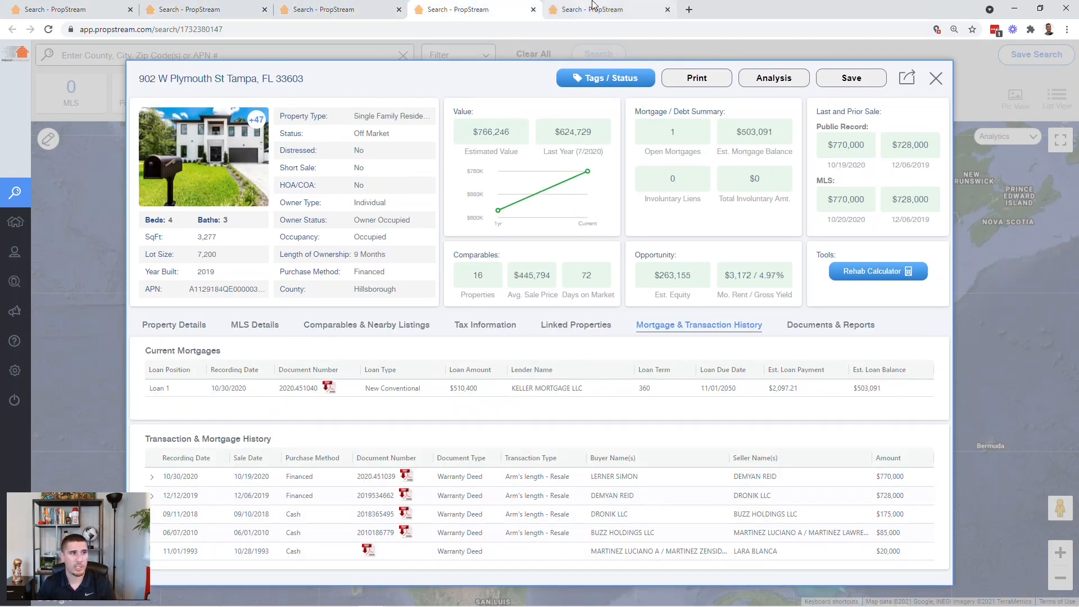
{"action": "left_click", "coordinate": [593, 7]}
{"action": "left_click", "coordinate": [442, 10]}
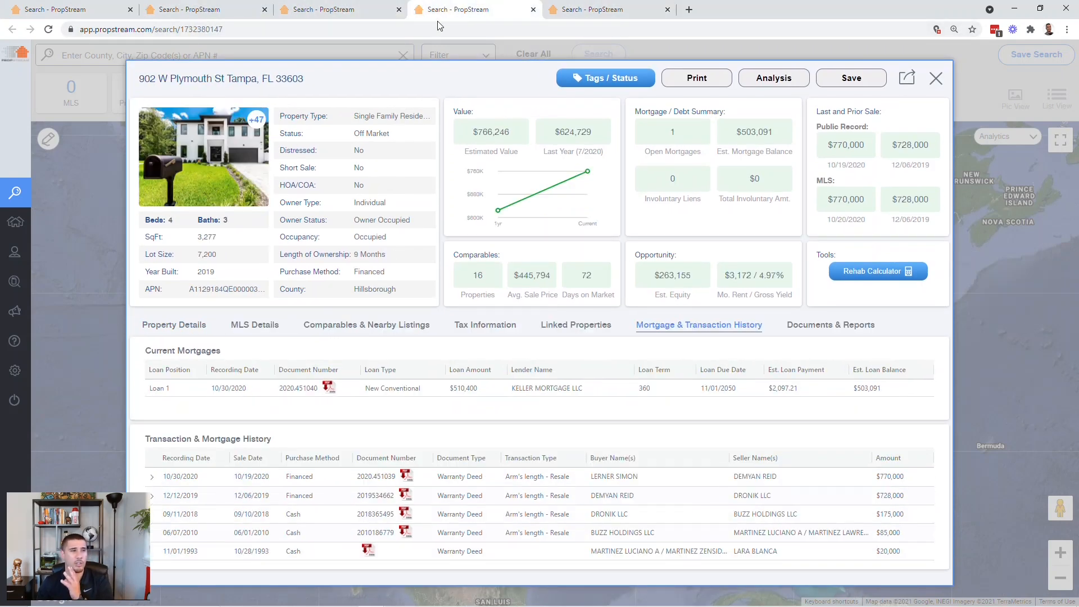
{"action": "left_click", "coordinate": [346, 8]}
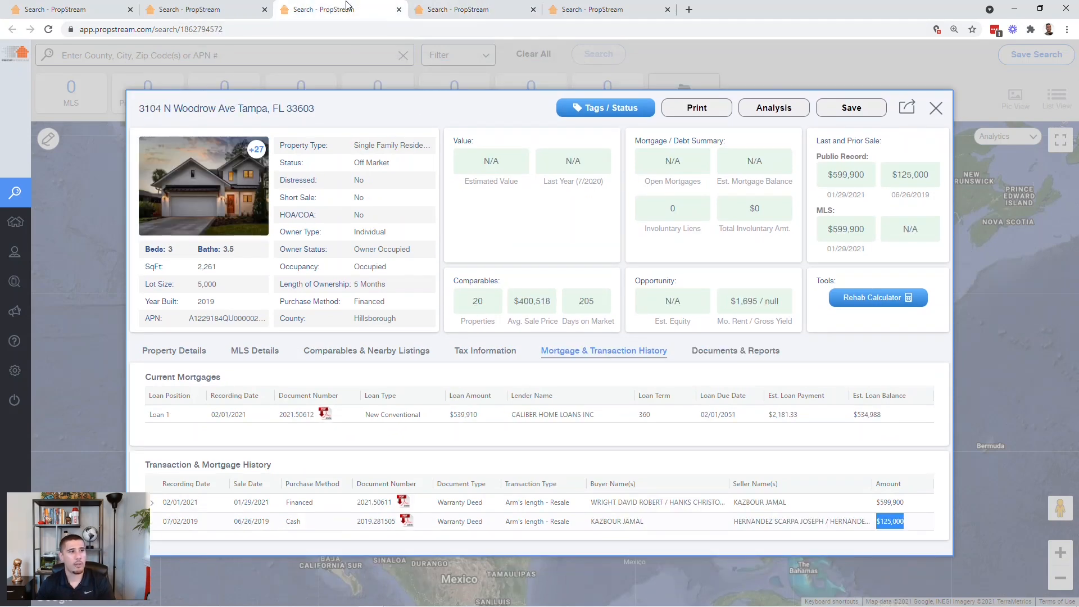
{"action": "left_click", "coordinate": [194, 8]}
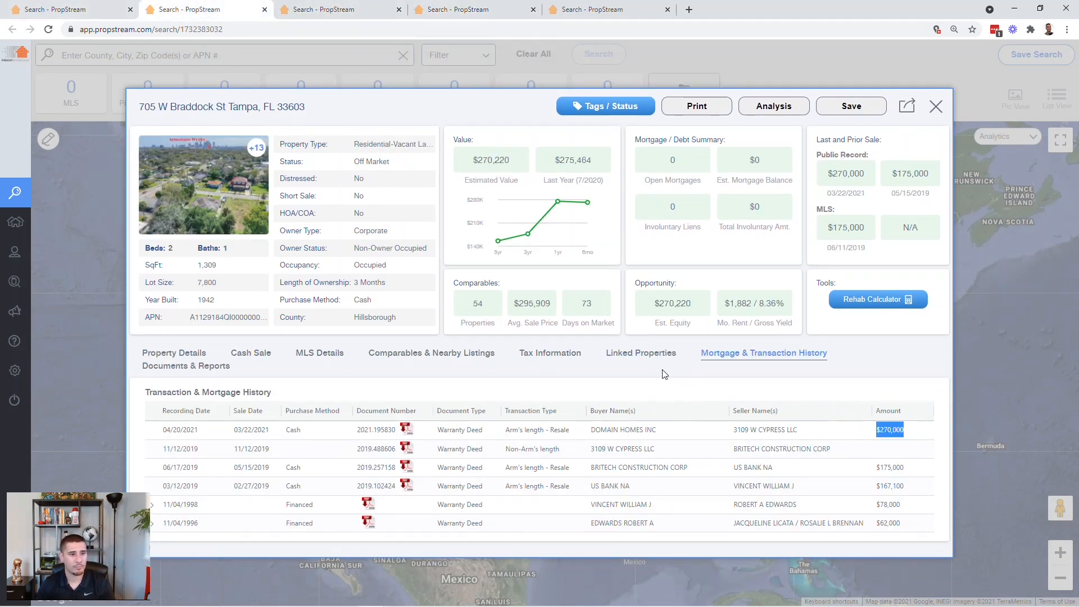
{"action": "left_click", "coordinate": [193, 356]}
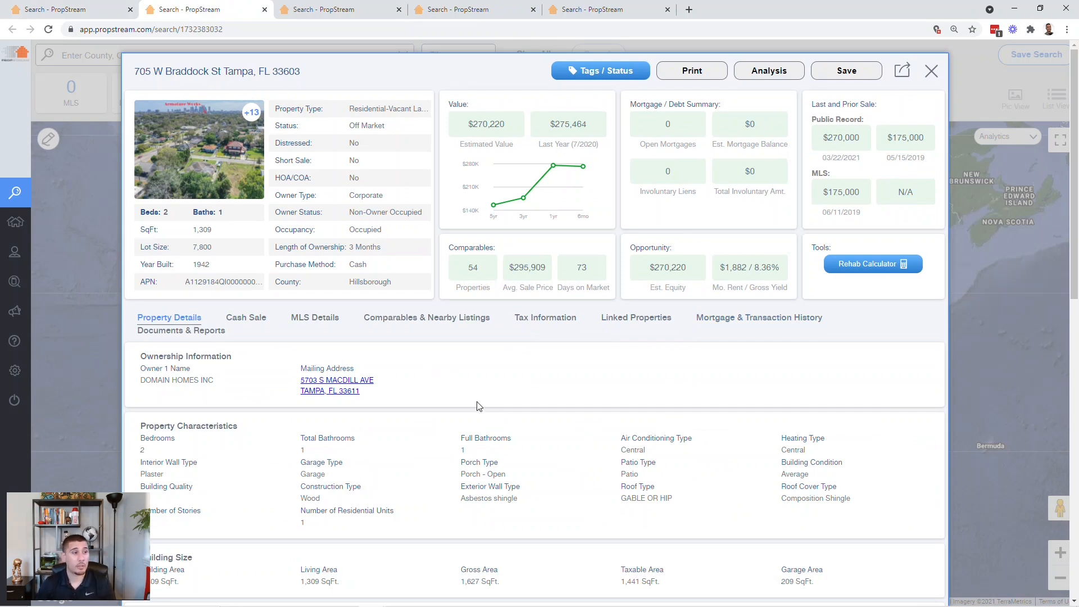
{"action": "left_click", "coordinate": [435, 318]}
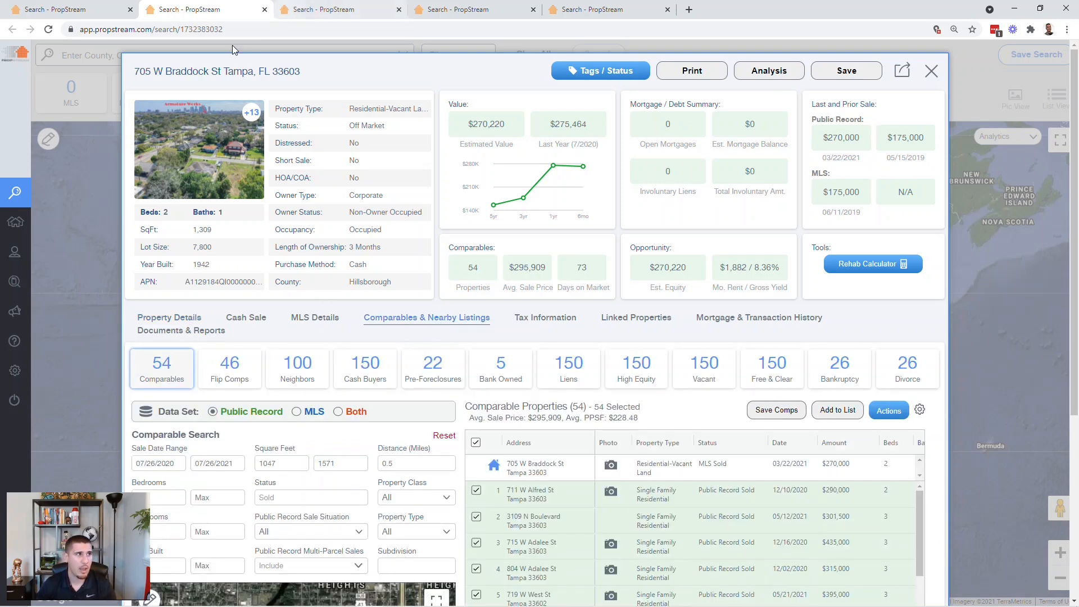
{"action": "left_click", "coordinate": [82, 6]}
{"action": "left_click", "coordinate": [285, 319]}
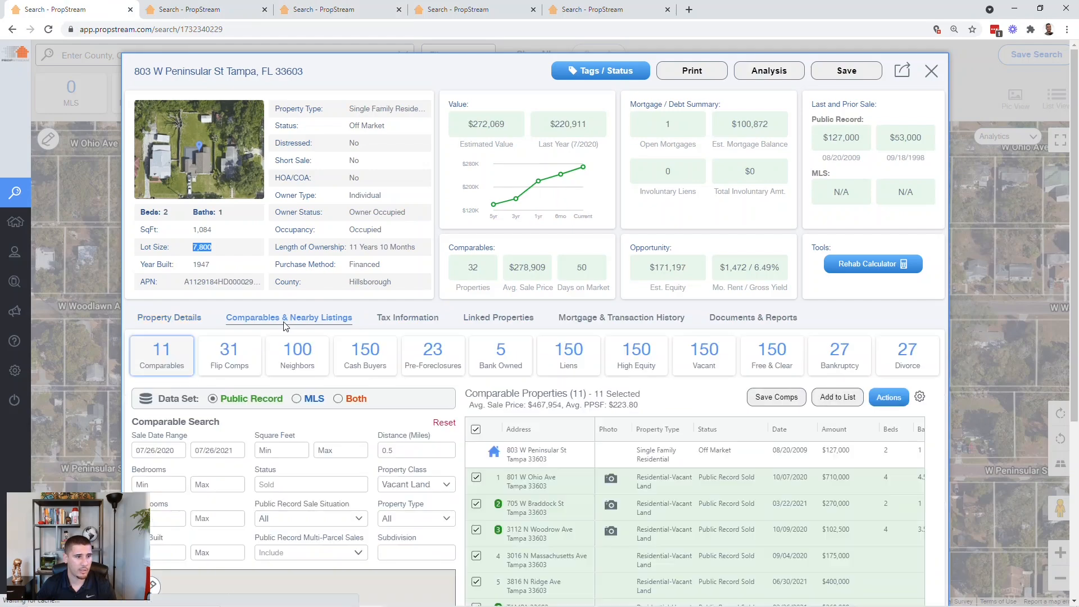
{"action": "scroll", "coordinate": [326, 453], "scroll_direction": "down", "scroll_amount": 3}
{"action": "scroll", "coordinate": [326, 453], "scroll_direction": "up", "scroll_amount": 2}
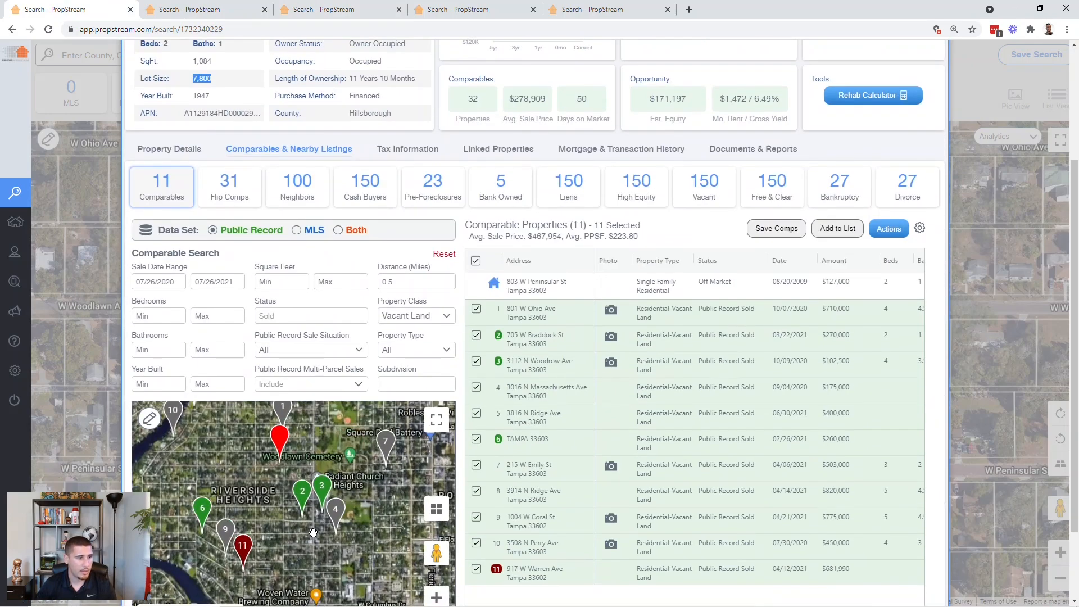
- Zoom and pan the comps map until all 11 vacant-land pins are visible
{"action": "left_click_drag", "start_coordinate": [320, 518], "coordinate": [322, 515]}
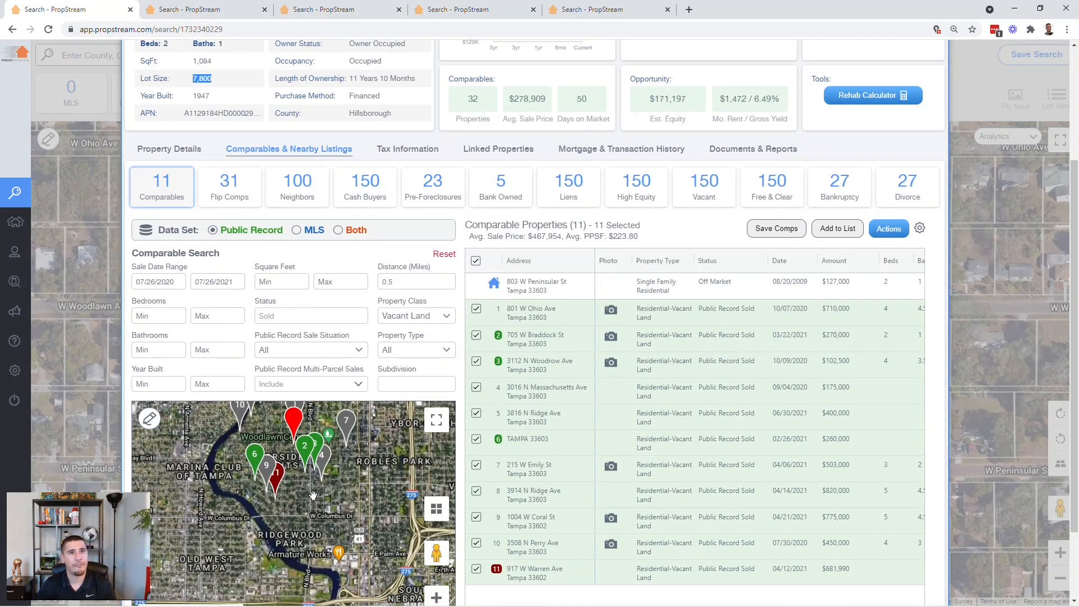
{"action": "scroll", "coordinate": [296, 511], "scroll_direction": "up", "scroll_amount": 2}
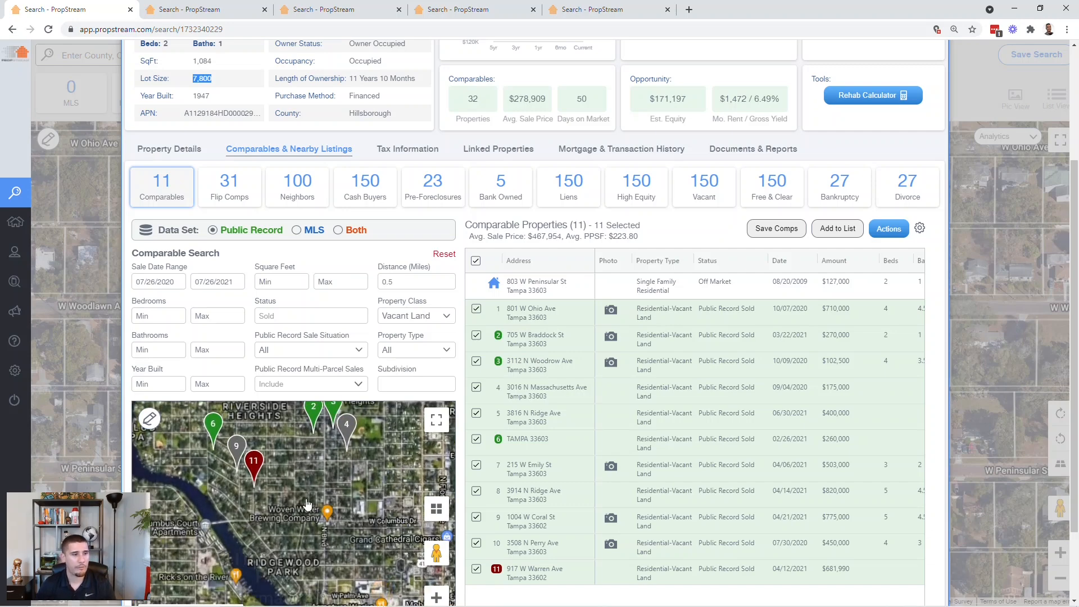
{"action": "scroll", "coordinate": [282, 523], "scroll_direction": "up", "scroll_amount": 3}
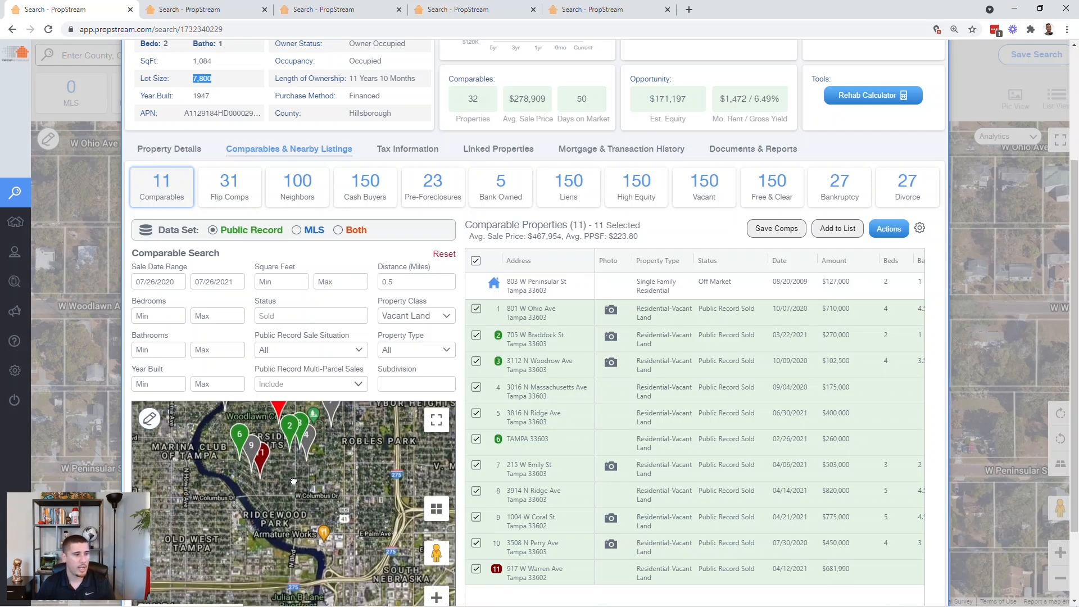
{"action": "scroll", "coordinate": [303, 500], "scroll_direction": "up", "scroll_amount": 1}
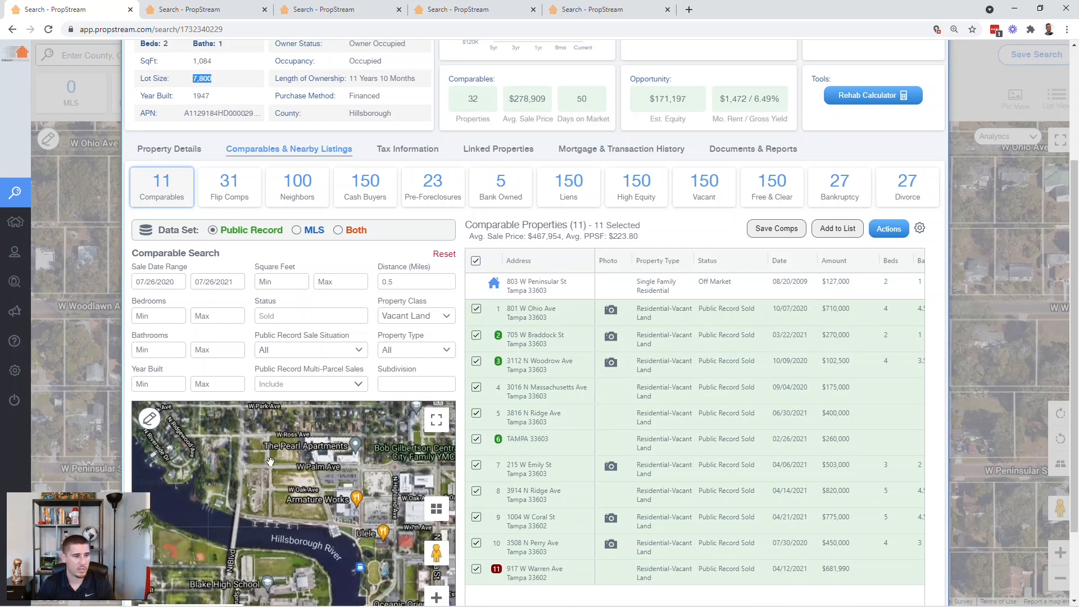
{"action": "scroll", "coordinate": [278, 376], "scroll_direction": "down", "scroll_amount": 2}
{"action": "scroll", "coordinate": [329, 418], "scroll_direction": "down", "scroll_amount": 3}
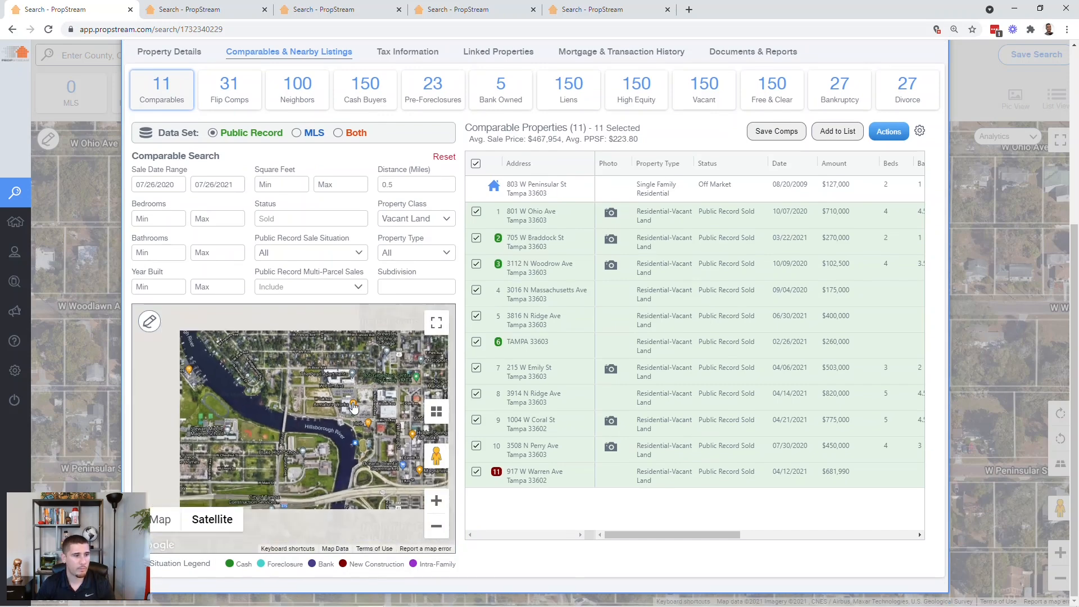
{"action": "left_click_drag", "start_coordinate": [285, 416], "coordinate": [292, 509]}
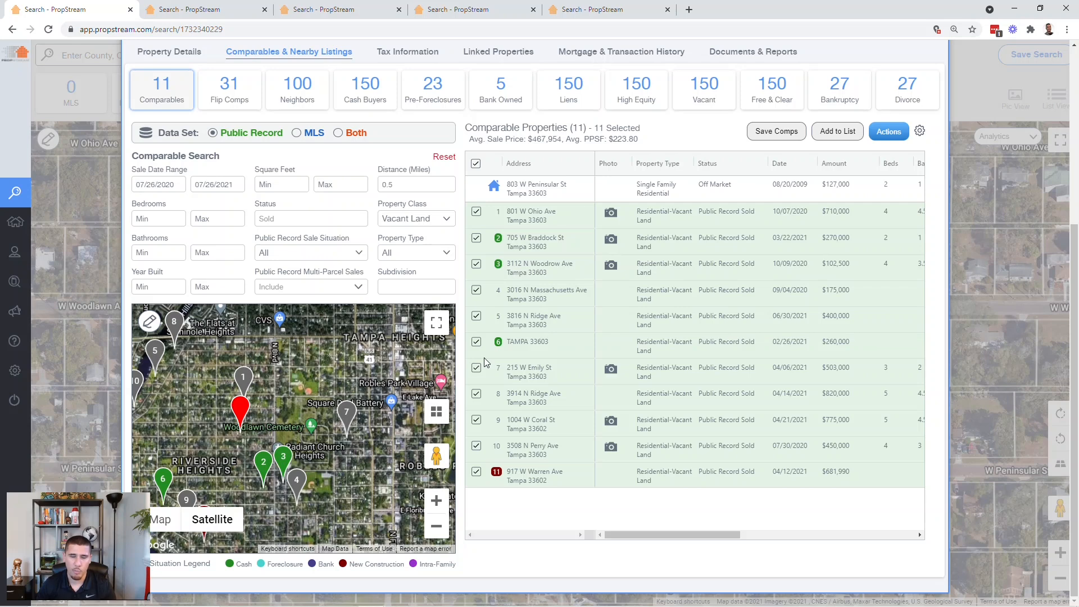